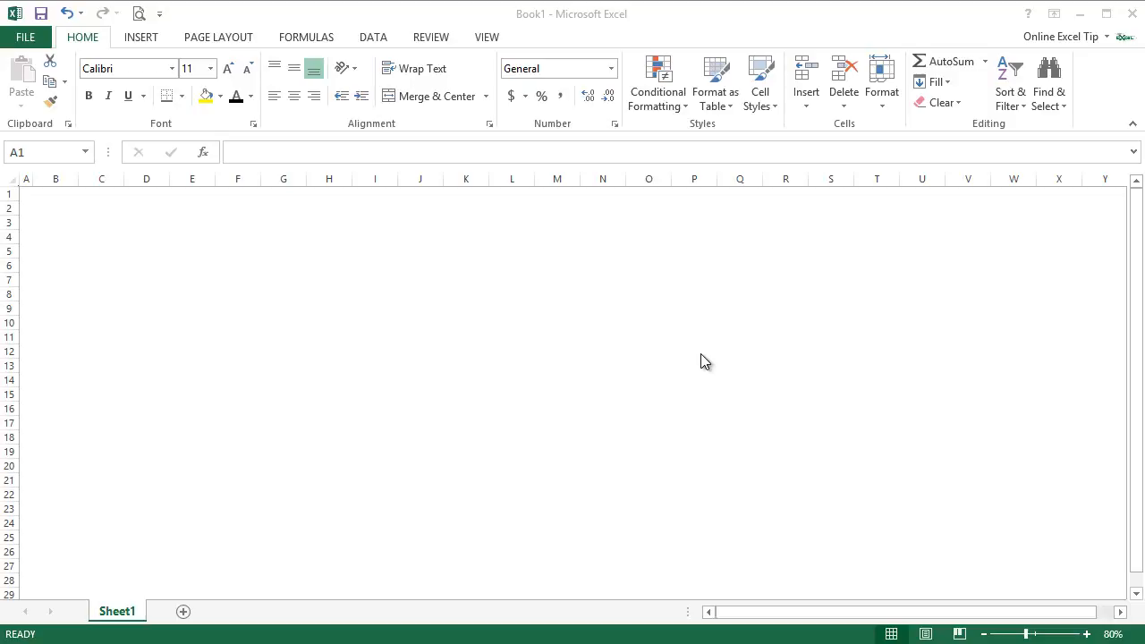
# Merge and center cells G1:H2 and enter the heading INVOICE.
pyautogui.click(295, 194)
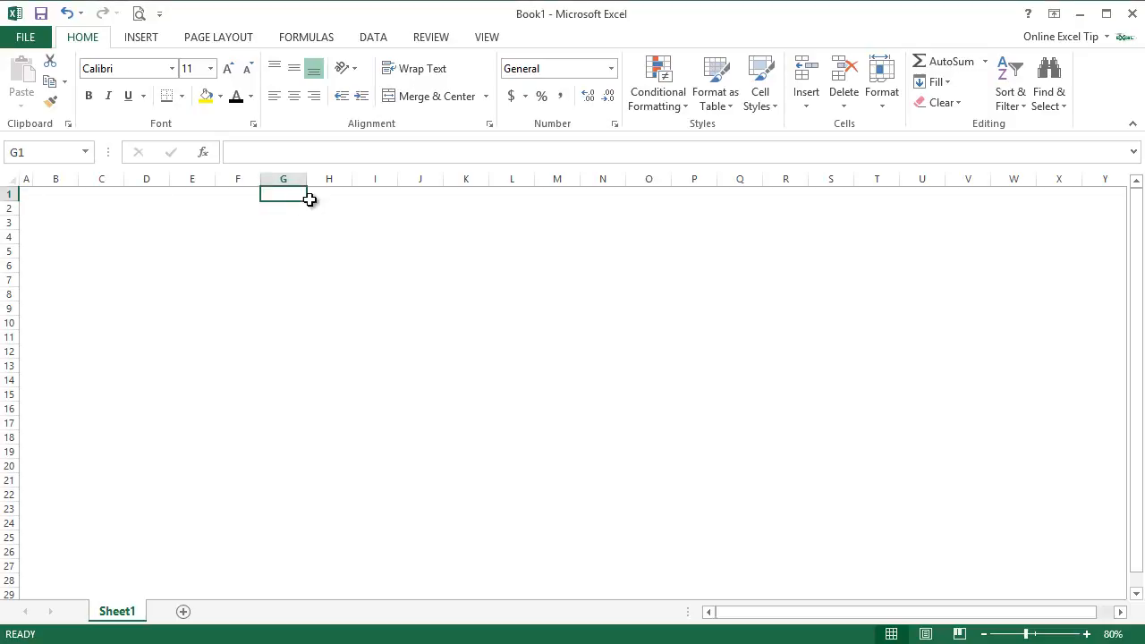
pyautogui.moveTo(296, 194); pyautogui.dragTo(338, 205)
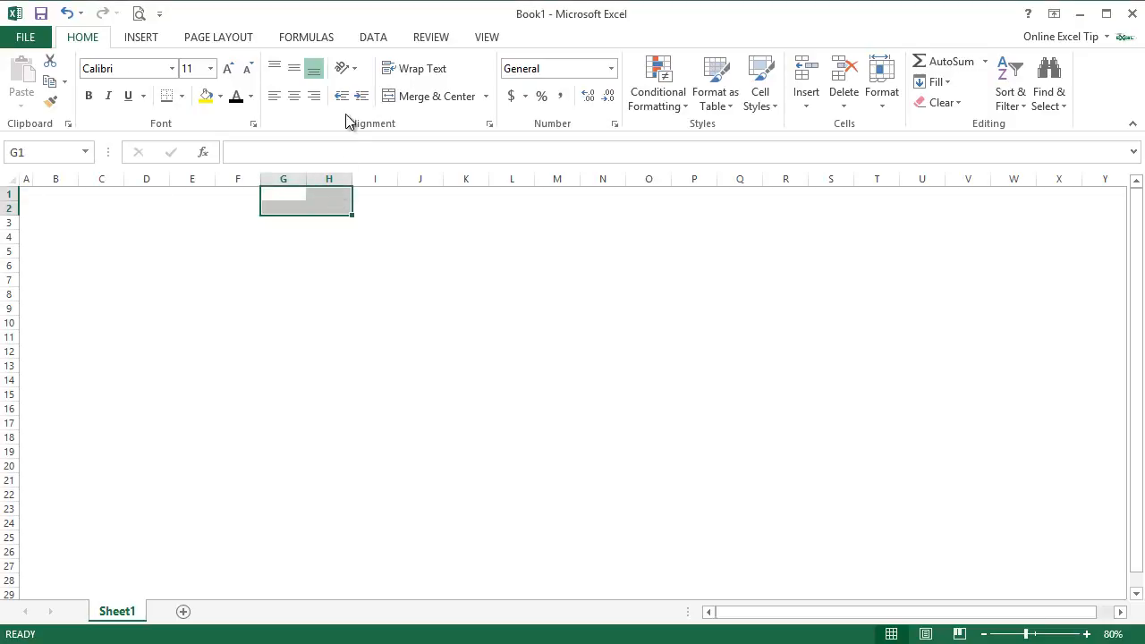
pyautogui.click(452, 95)
pyautogui.write('INVOICE')
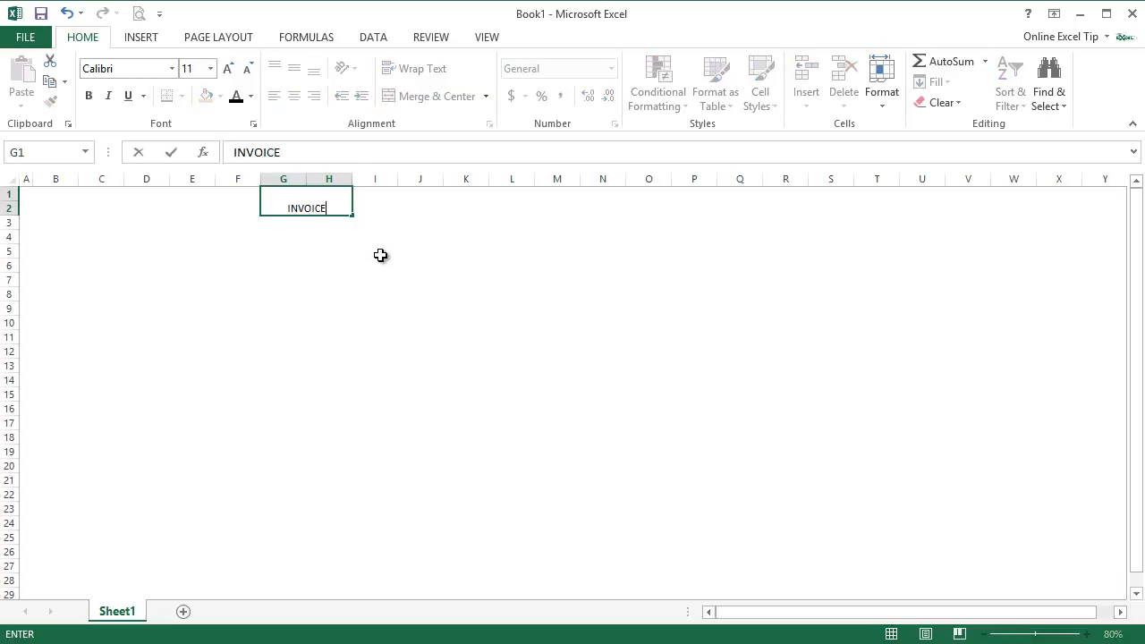
pyautogui.press('Return')
# Format the INVOICE heading in bold gray text at font size 28.
pyautogui.click(294, 204)
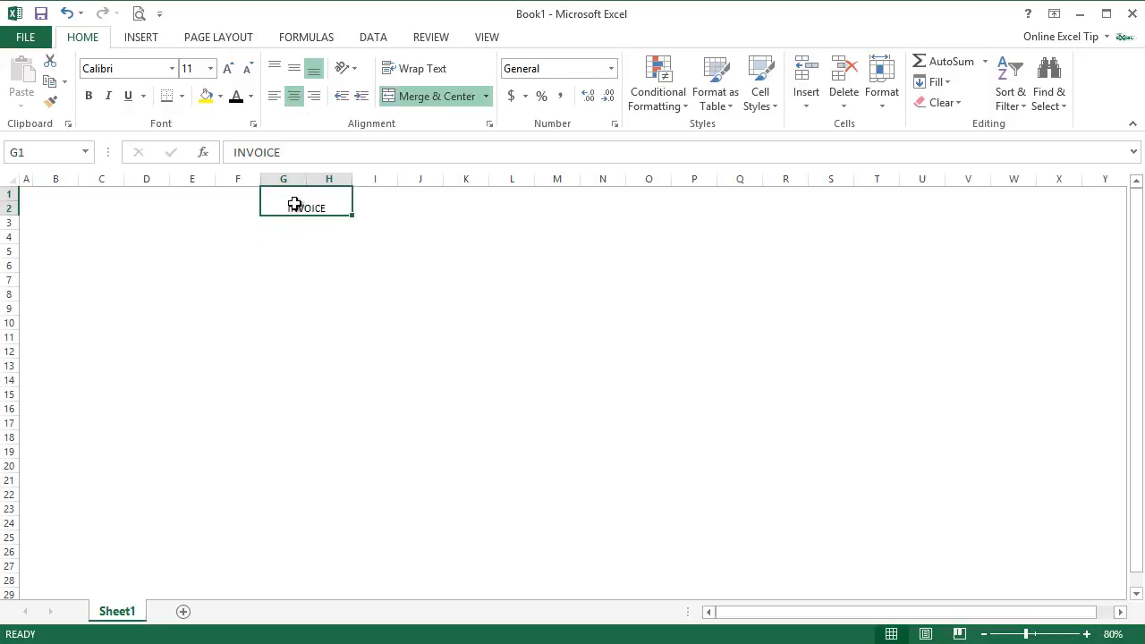
pyautogui.click(210, 68)
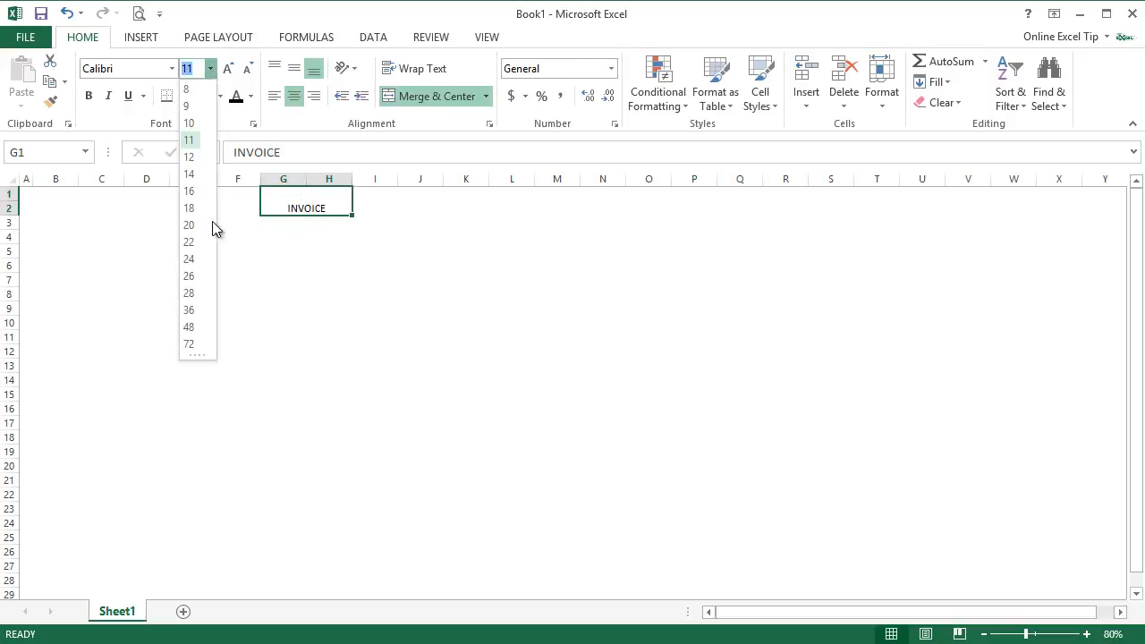
pyautogui.click(188, 293)
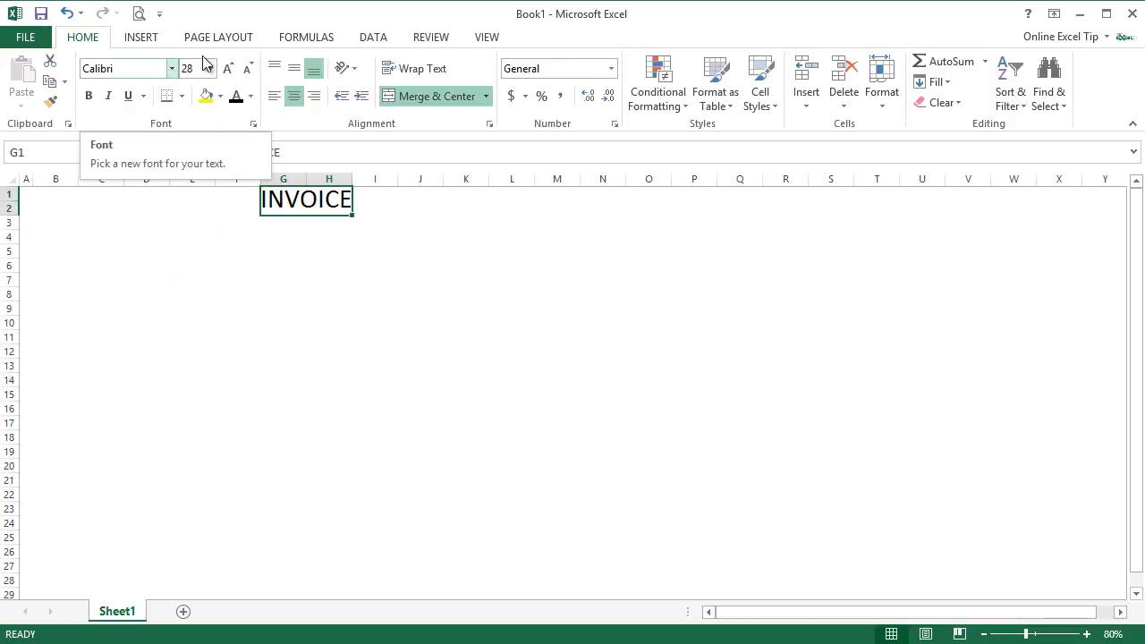
pyautogui.click(251, 97)
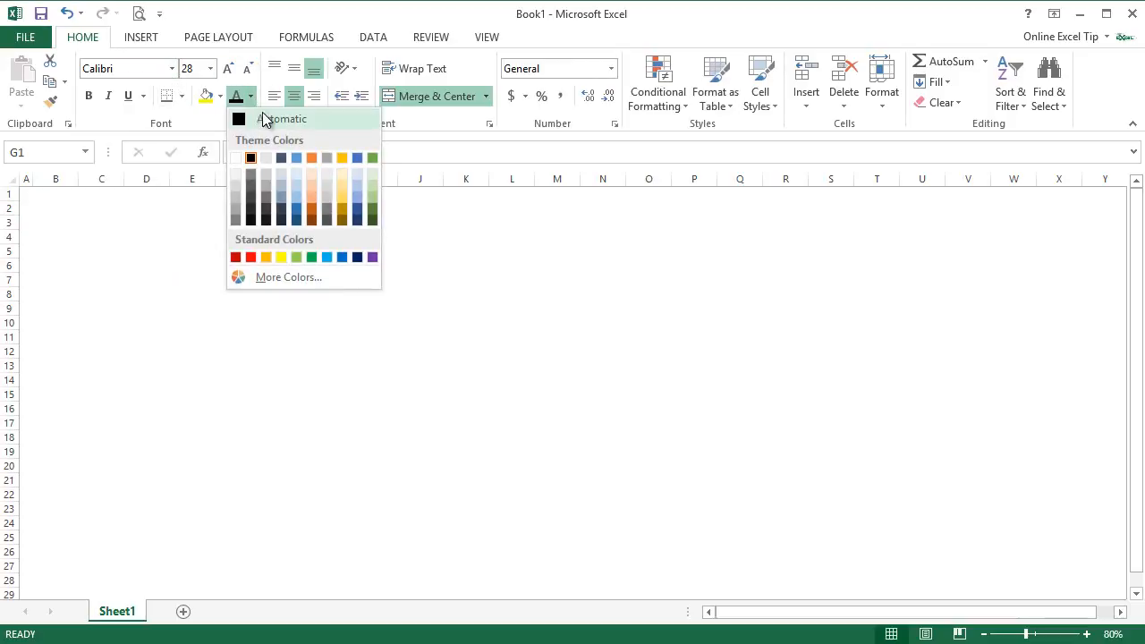
pyautogui.click(252, 174)
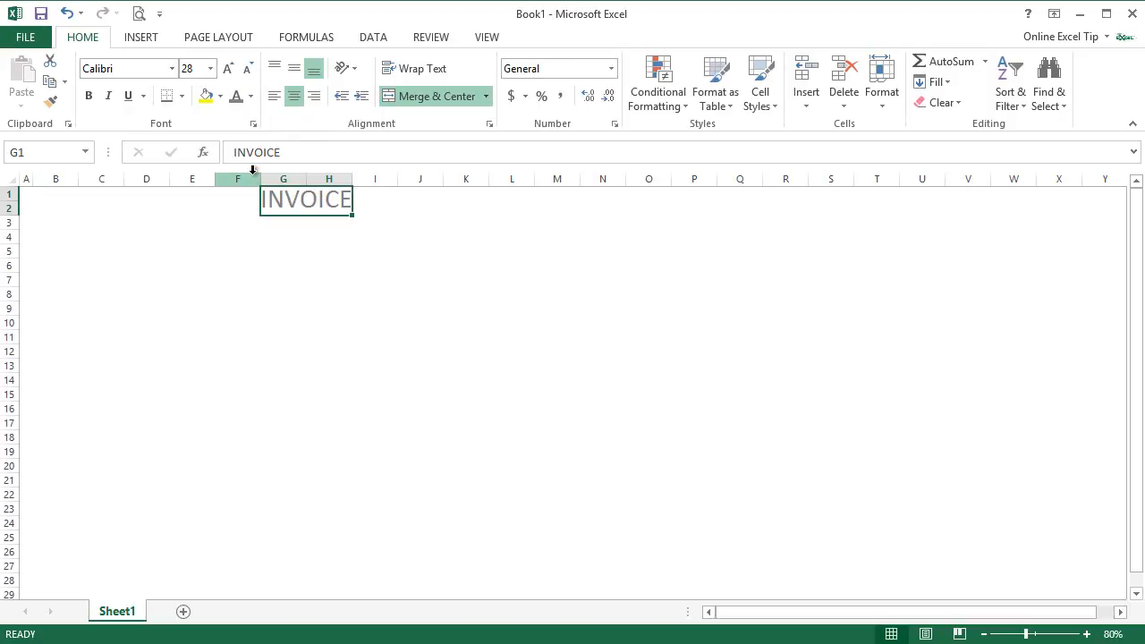
pyautogui.click(90, 100)
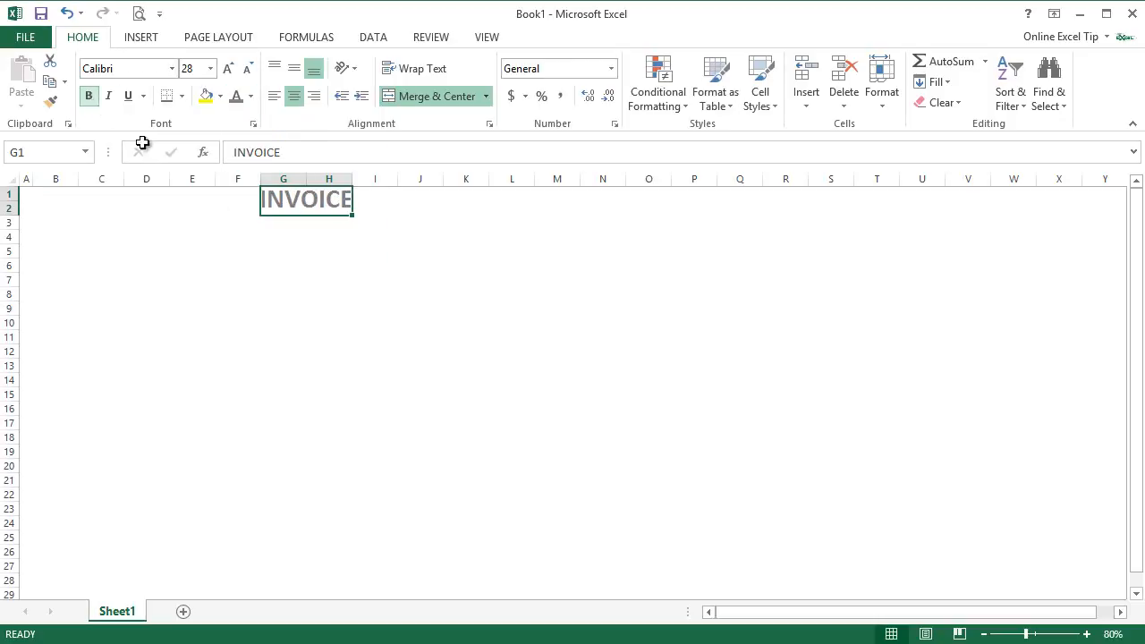
pyautogui.click(293, 237)
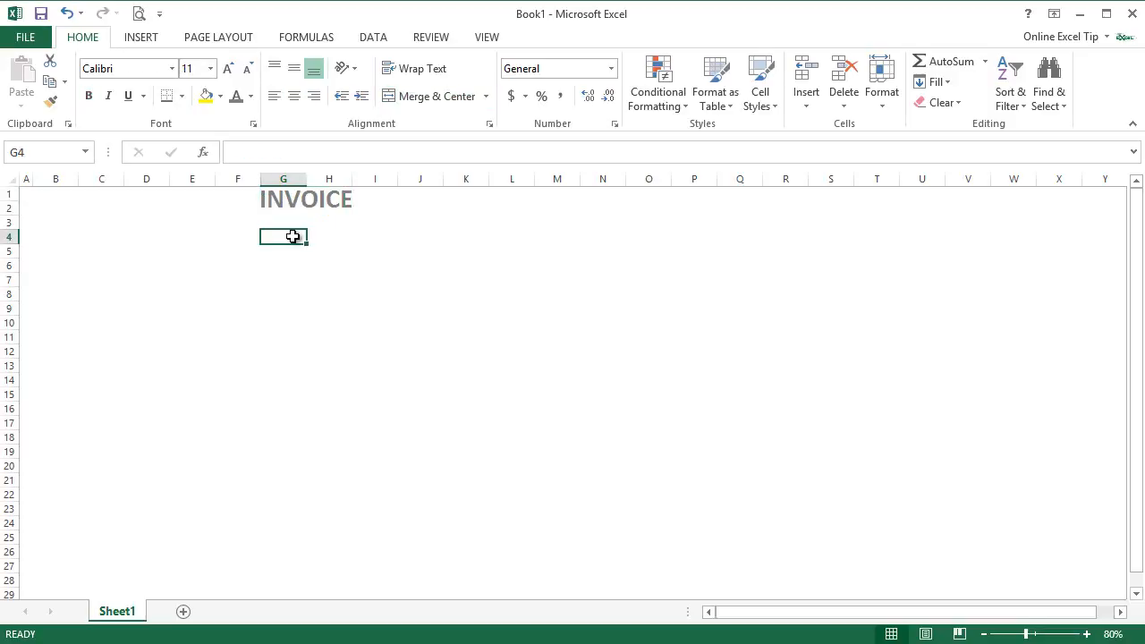
pyautogui.press('Up')
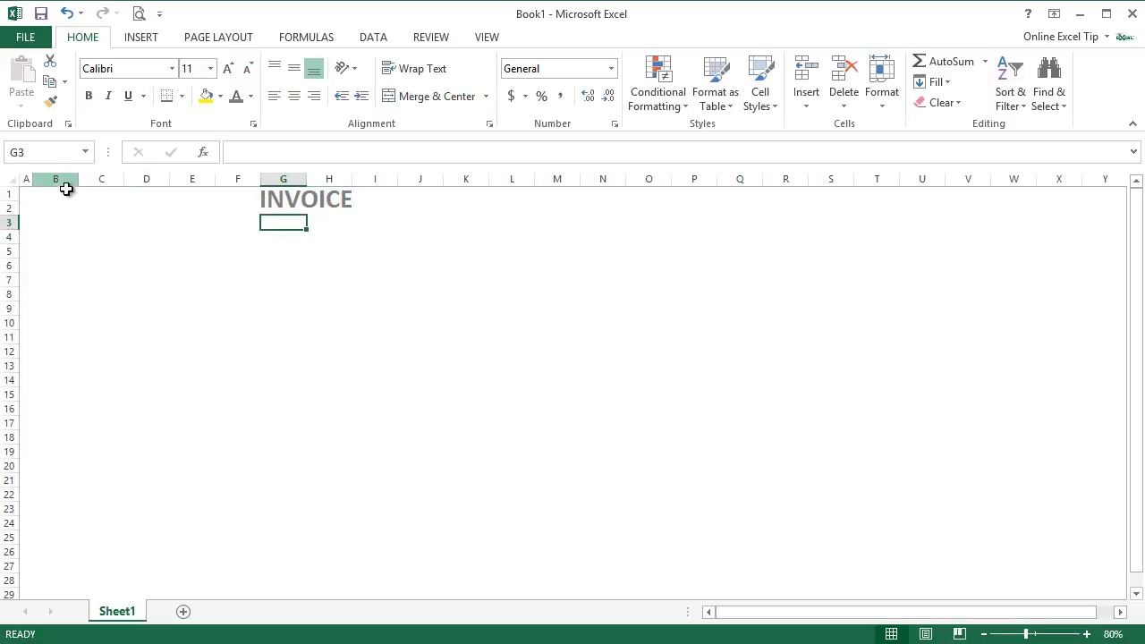
# Enter the placeholders [Your Company Name] in B2 and [Your Company Slogan] in B3.
pyautogui.click(67, 210)
pyautogui.write('[')
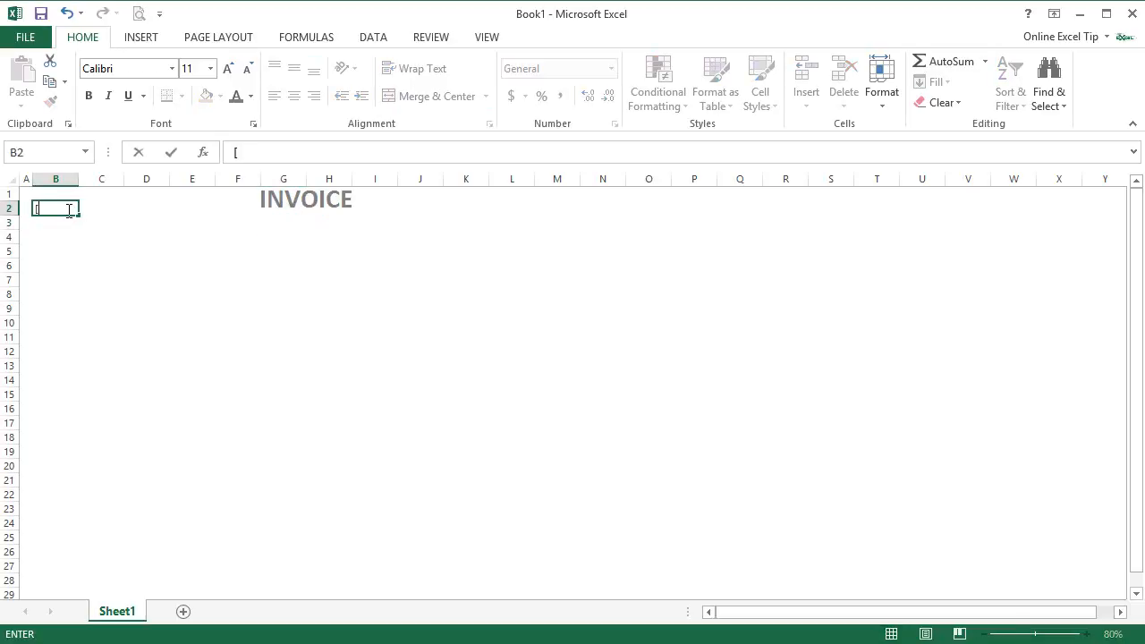
pyautogui.write('Your Company ')
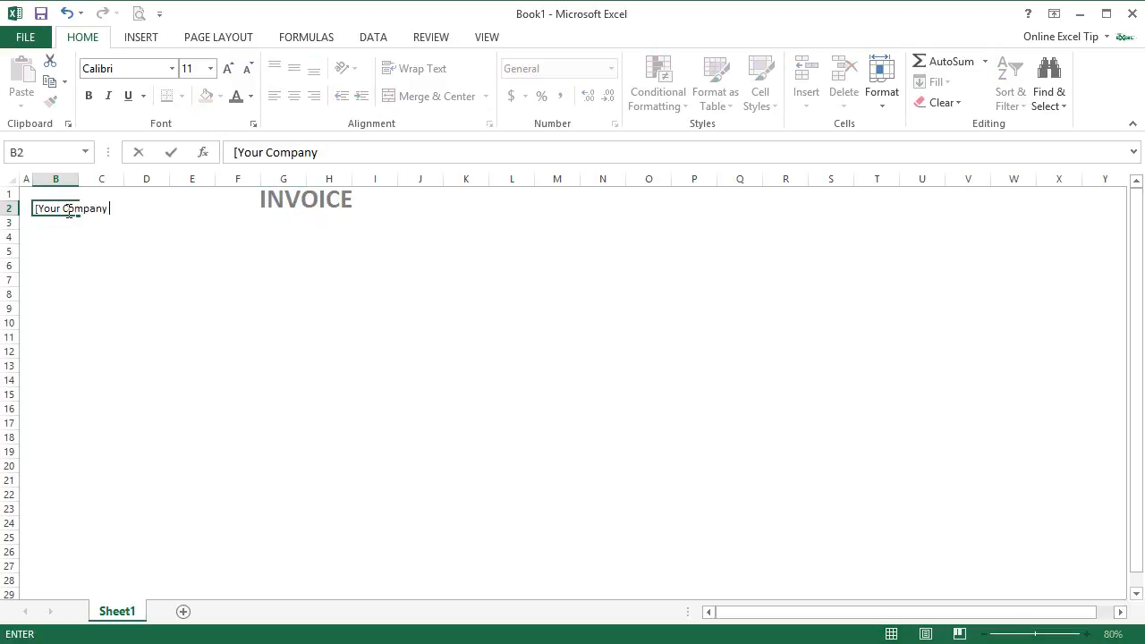
pyautogui.write('Name]')
pyautogui.press('Return')
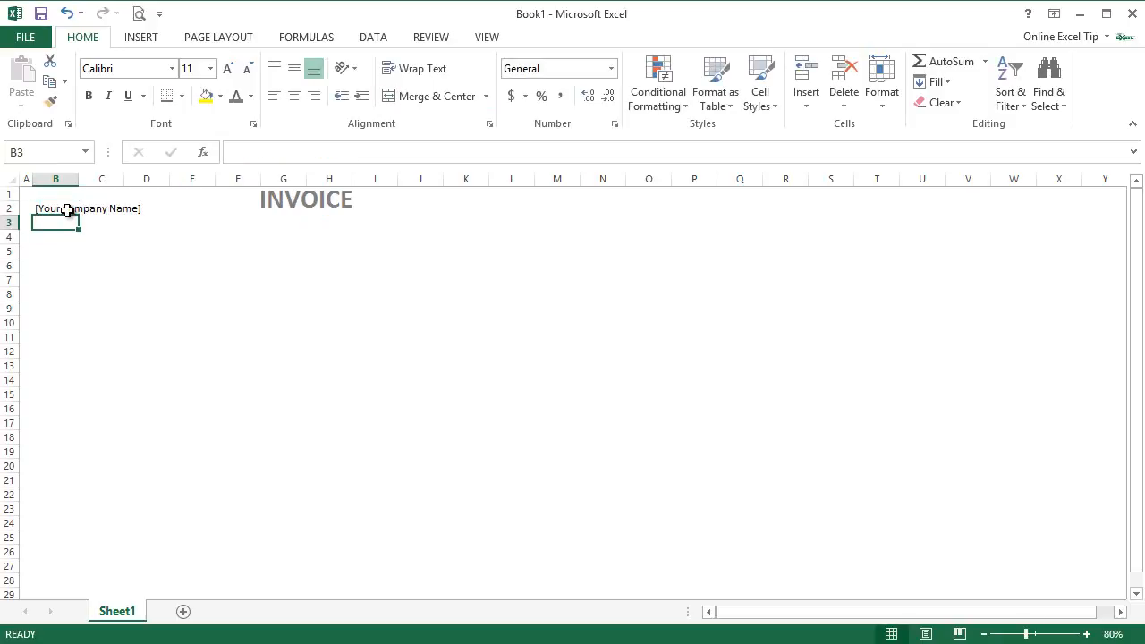
pyautogui.write('[Your Company ')
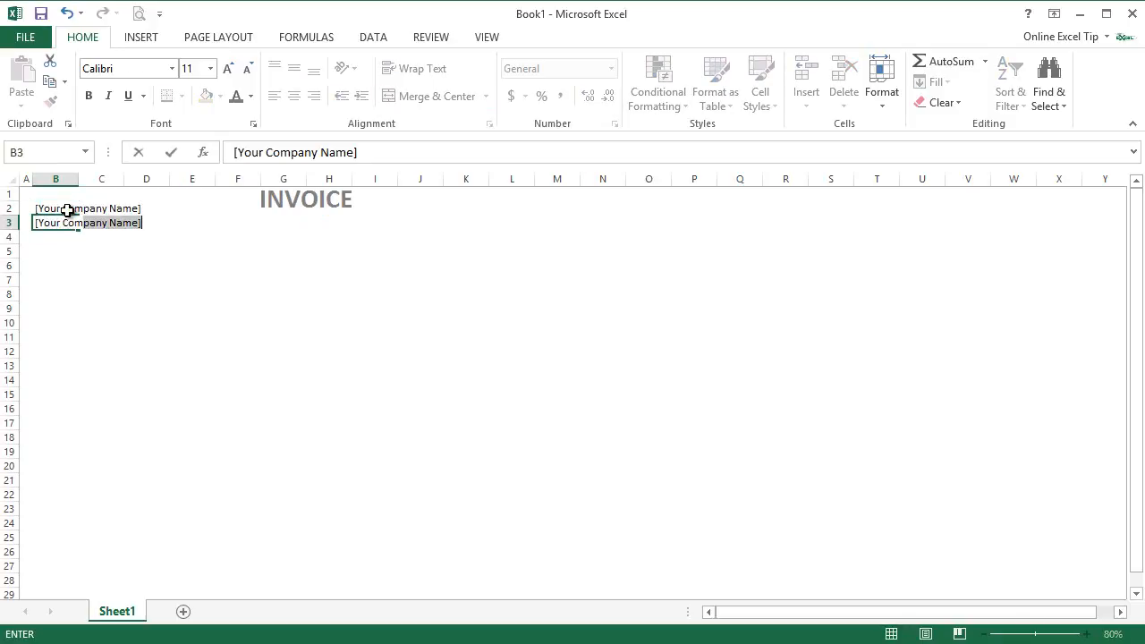
pyautogui.write('Slogan]')
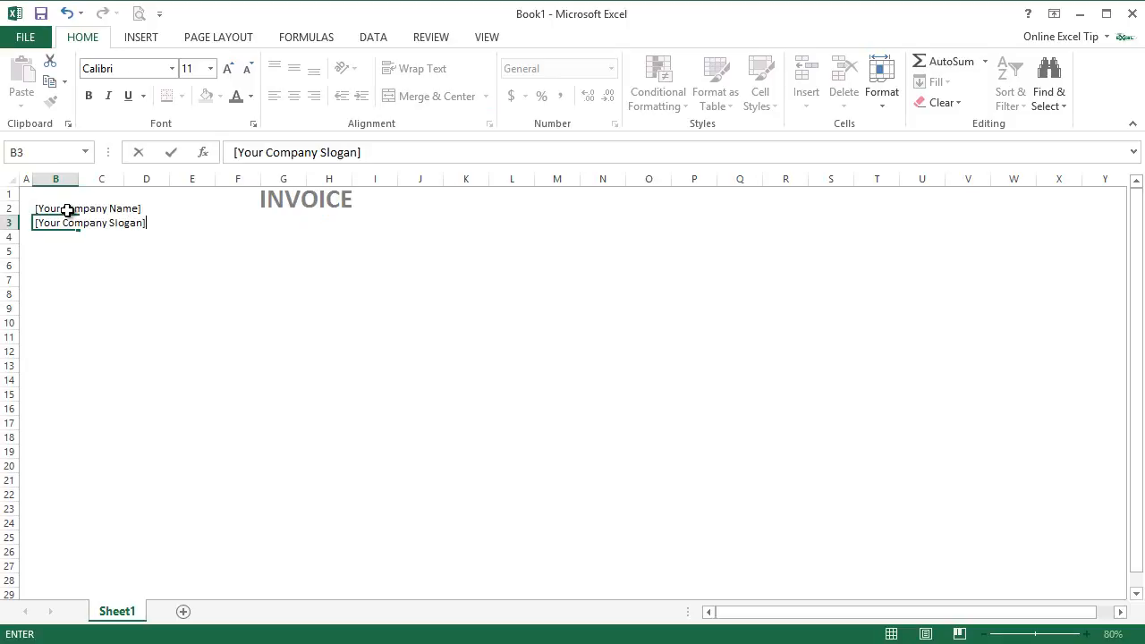
# Make the company name placeholder in B2 bold and set its font size to 15.
pyautogui.click(71, 210)
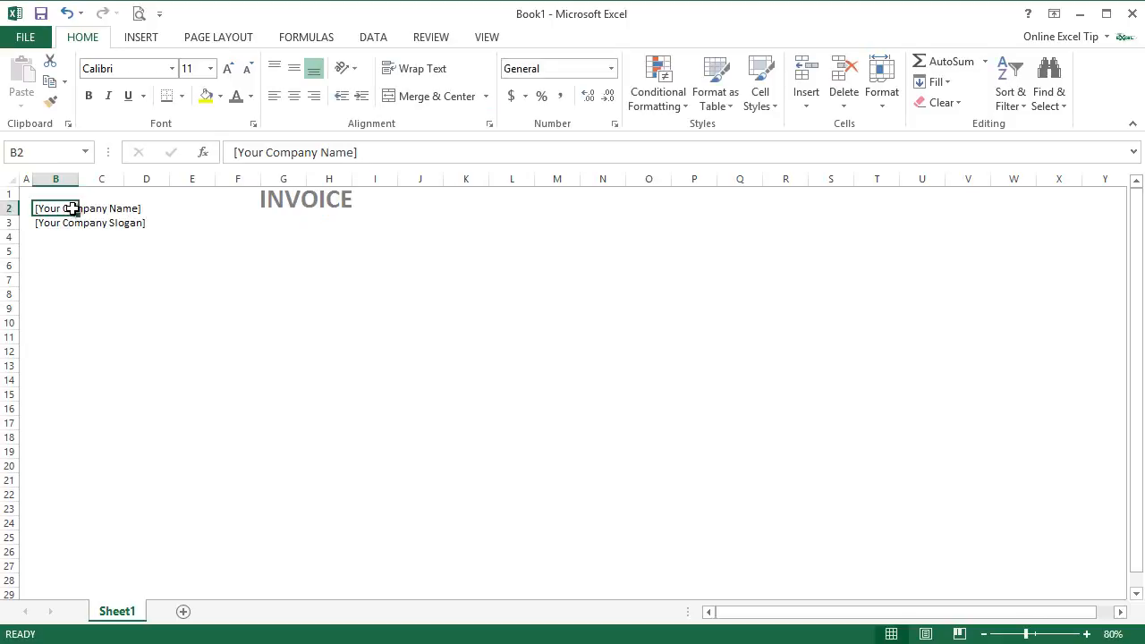
pyautogui.click(89, 96)
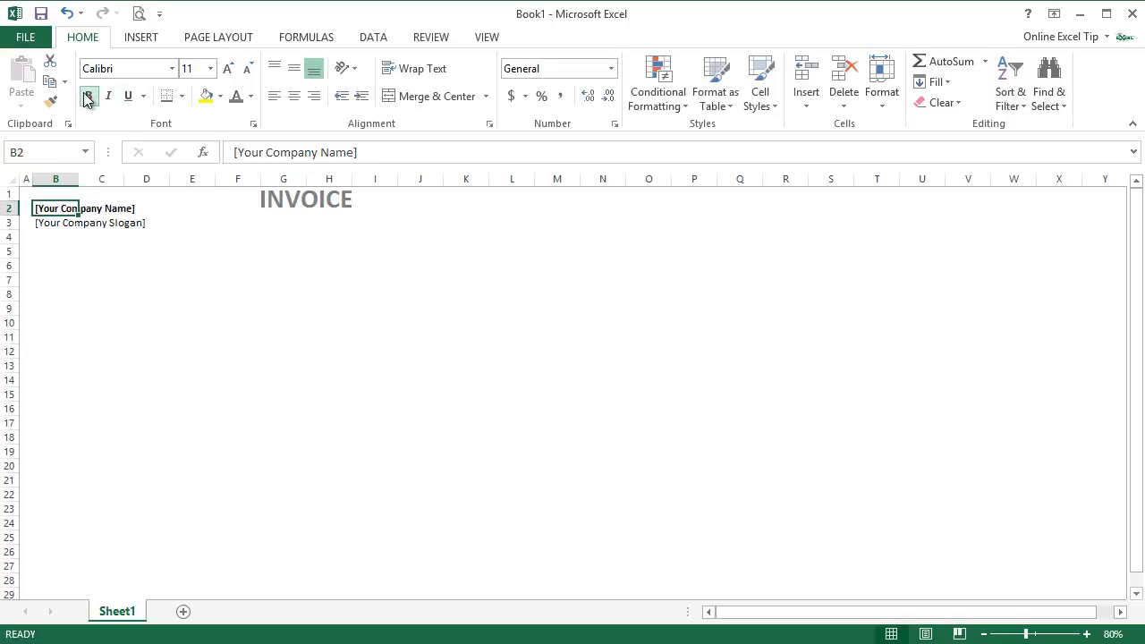
pyautogui.click(199, 70)
pyautogui.write('15')
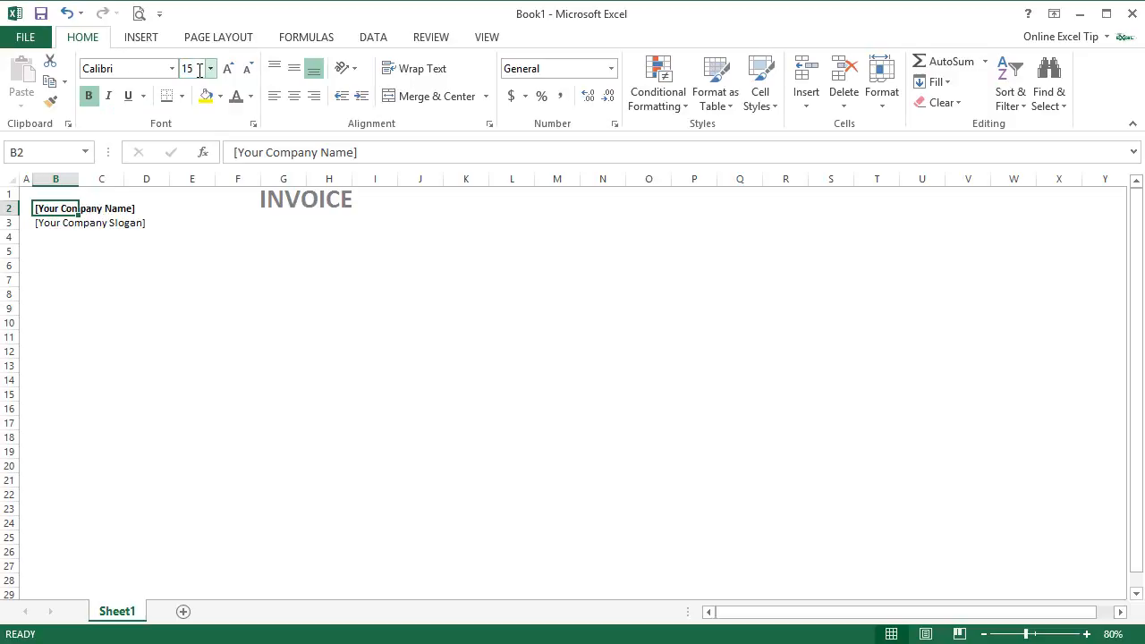
pyautogui.press('Return')
# Set the font size of the company slogan placeholder in B3 to 9.
pyautogui.click(52, 225)
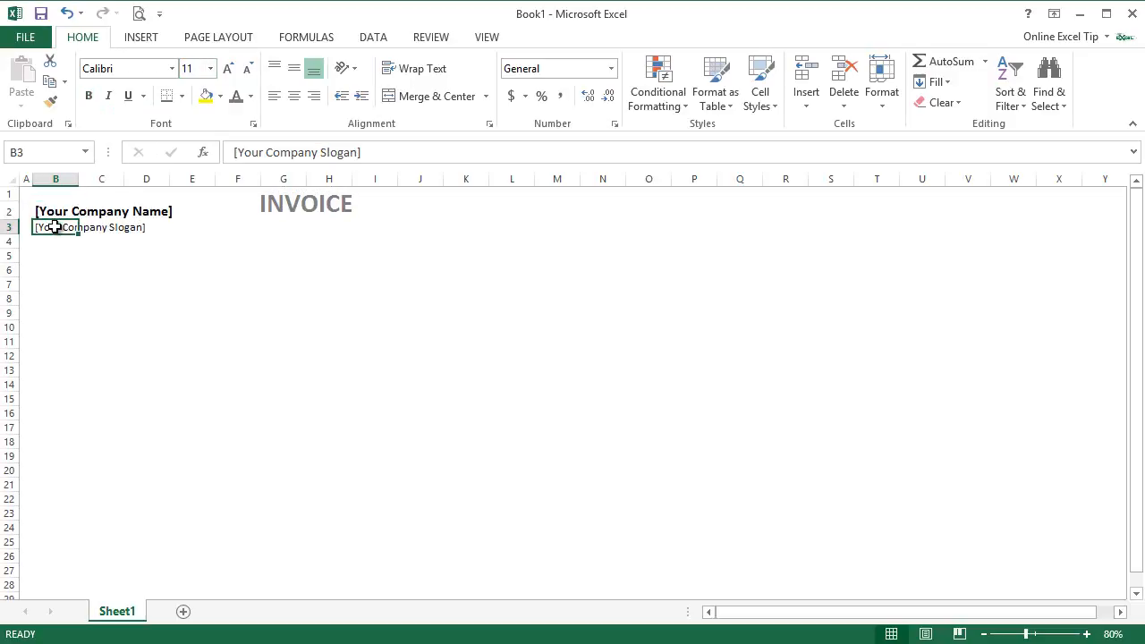
pyautogui.click(192, 70)
pyautogui.write('9')
pyautogui.press('Return')
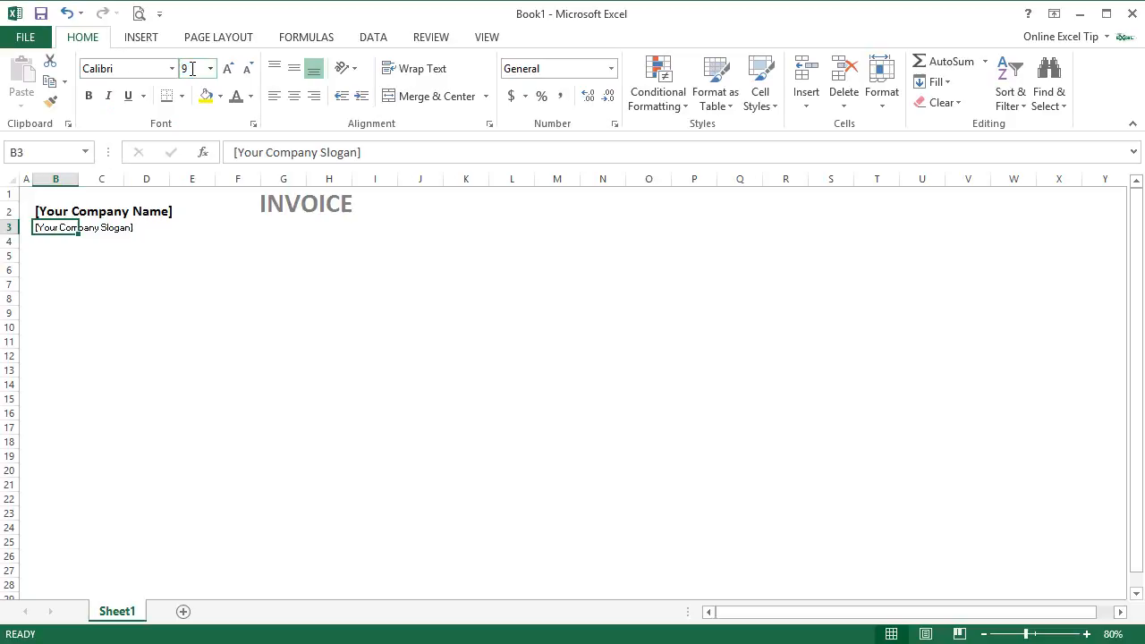
# Enter the address placeholders [Street Address] in B5 and [City, State, ZIP Code] in B6.
pyautogui.click(52, 257)
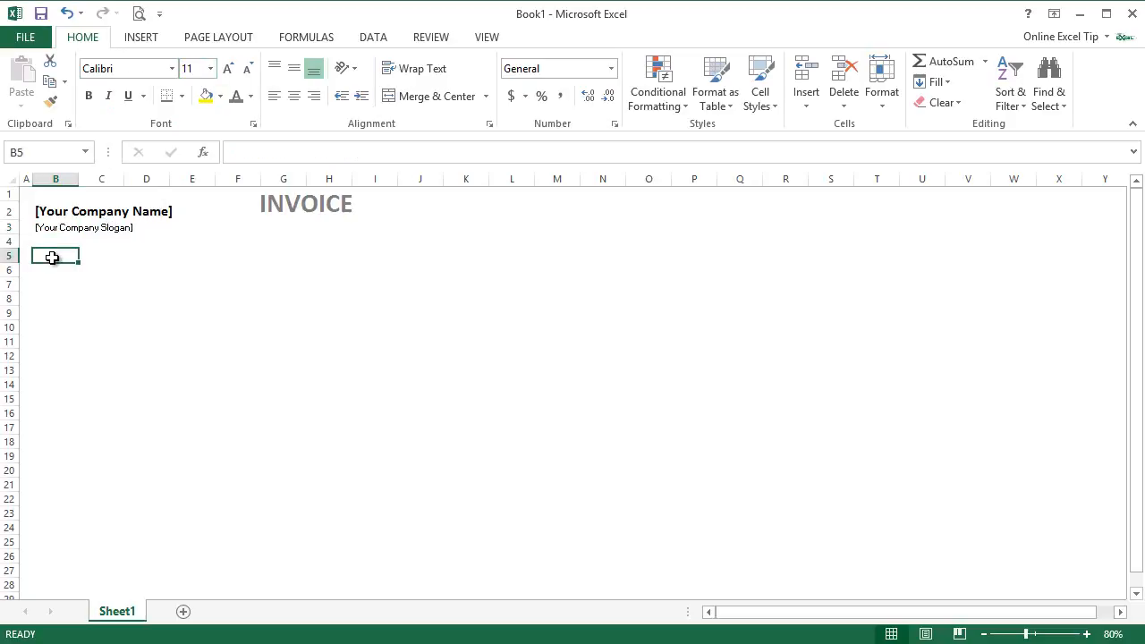
pyautogui.write('[Street A')
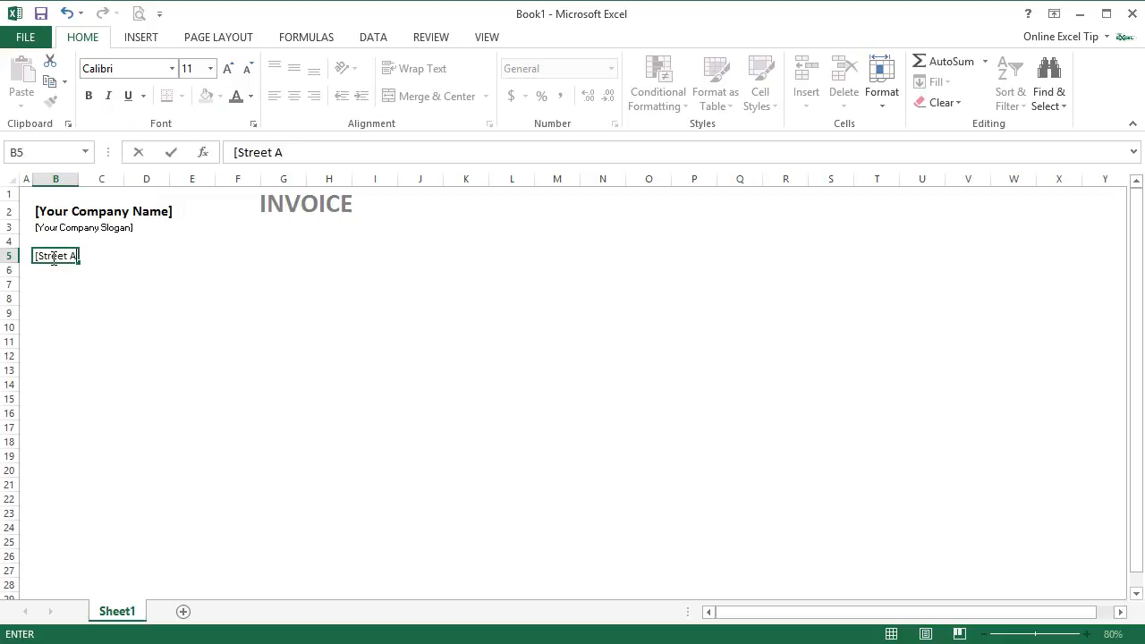
pyautogui.write('ddress]')
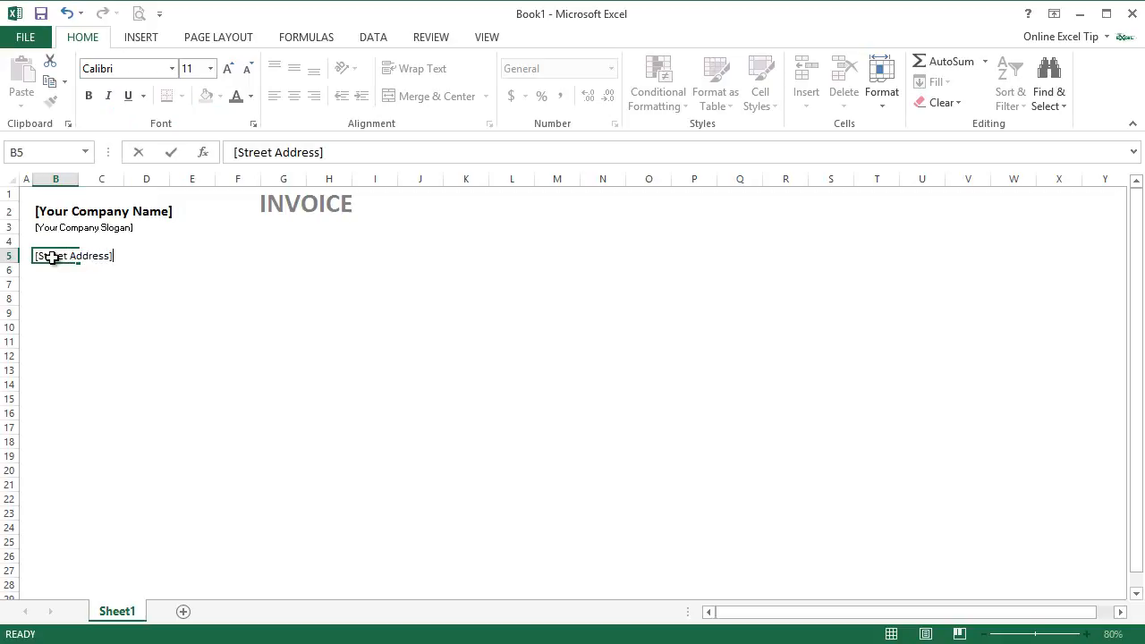
pyautogui.press('Return')
pyautogui.write('[City, S')
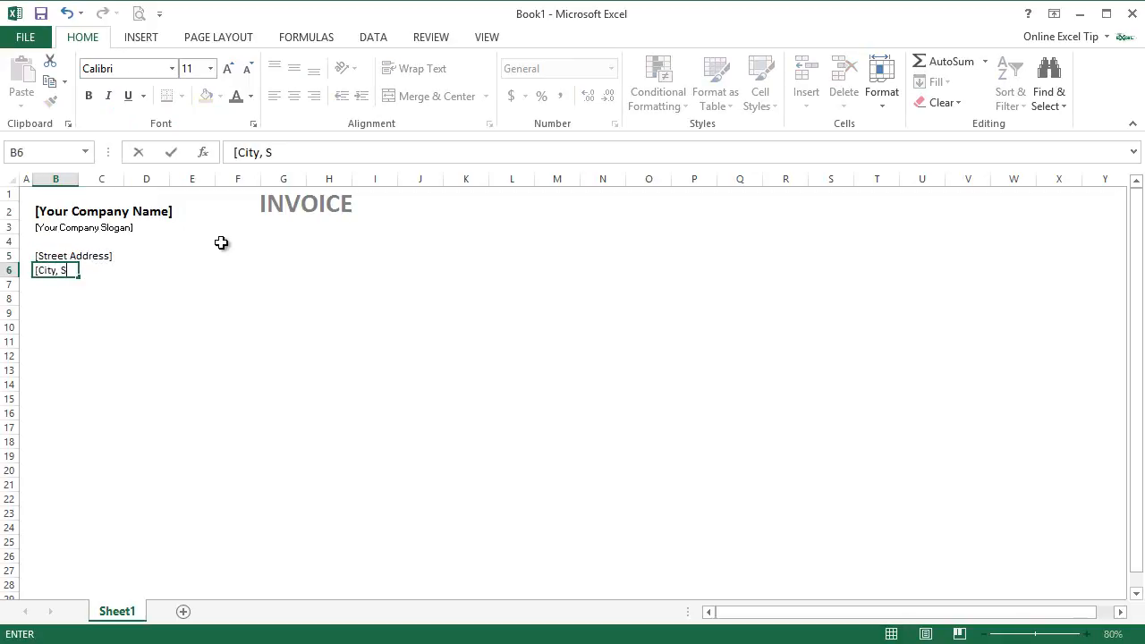
pyautogui.write('tate, ZIP Code]')
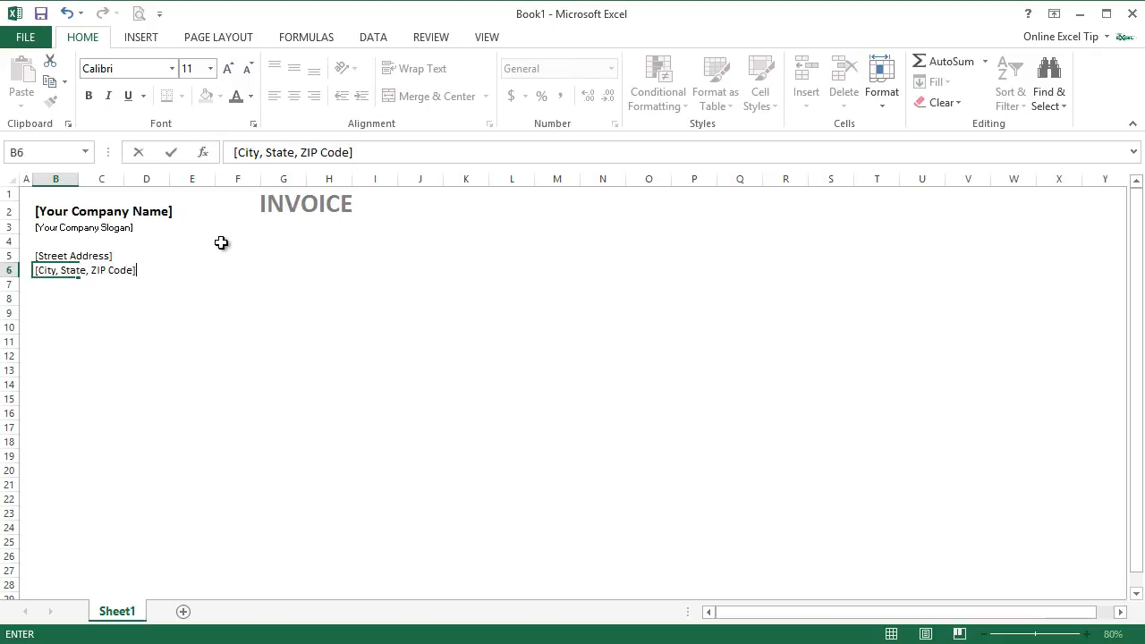
pyautogui.press('Return')
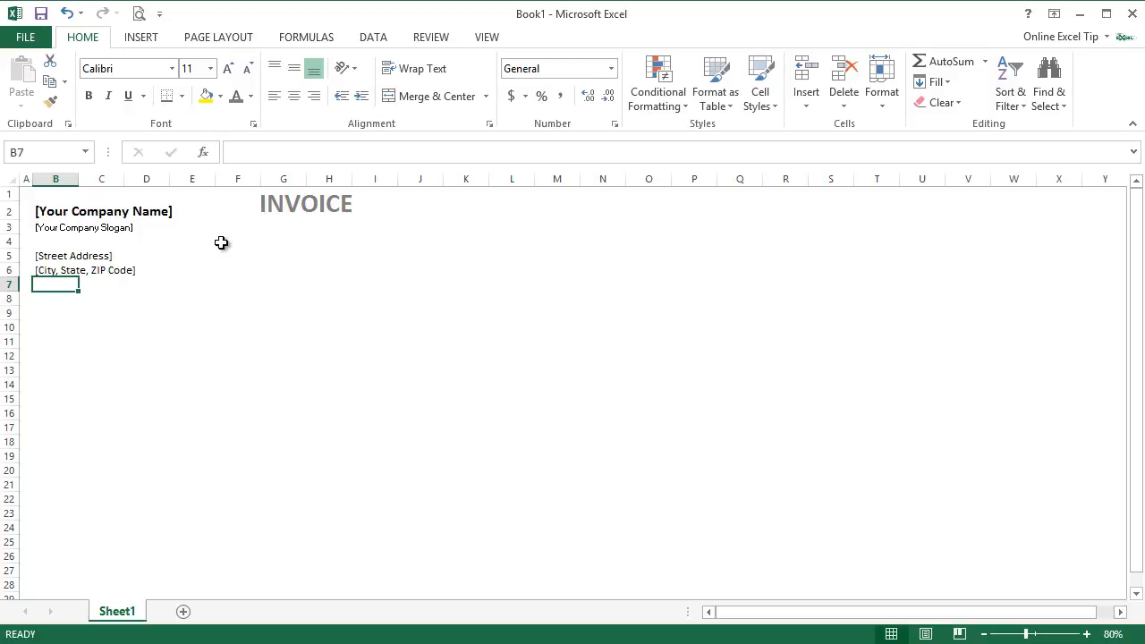
# Enter a "Phone:" line in B7 and a "Fax:" line in B8, each with a placeholder number in square brackets.
pyautogui.write('Phone: ')
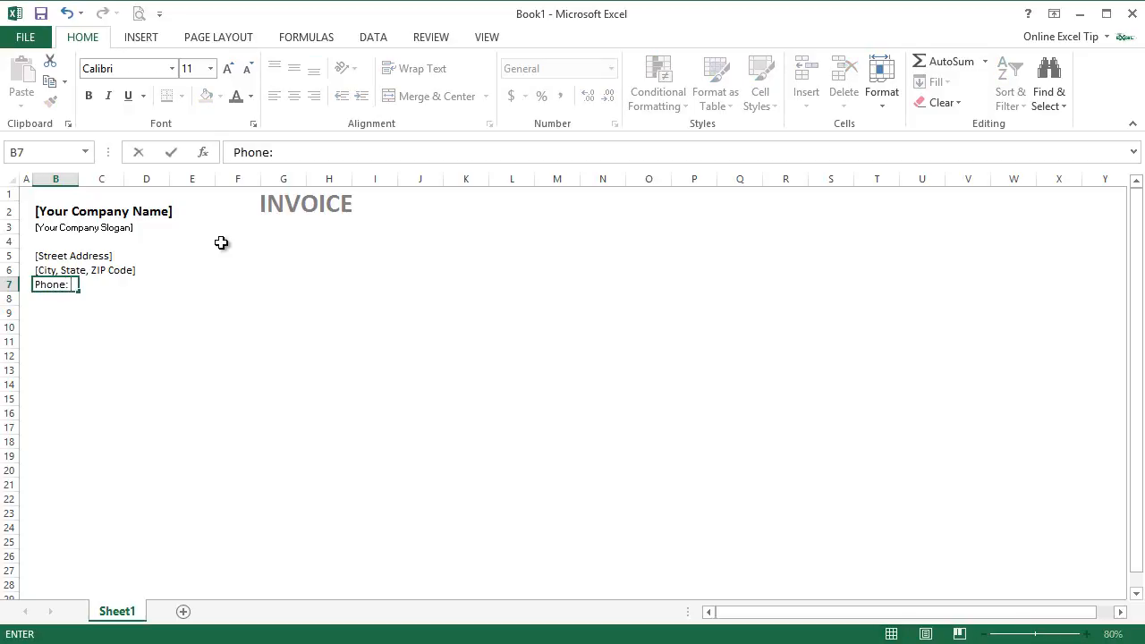
pyautogui.write('[123-456-7890')
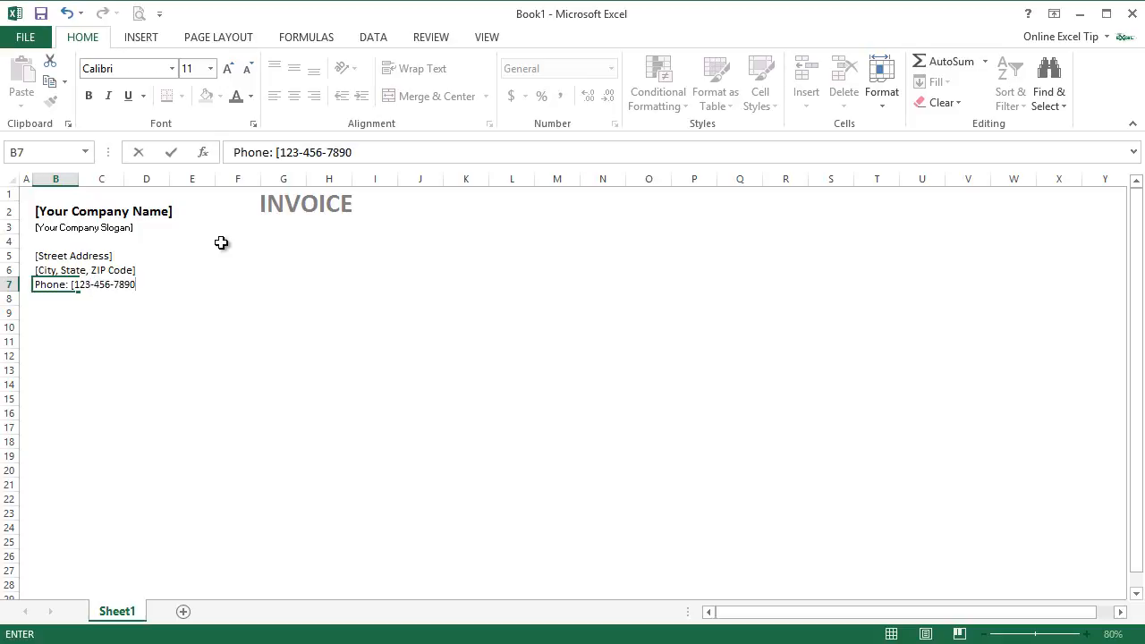
pyautogui.write(']')
pyautogui.press('Return')
pyautogui.write('Fax')
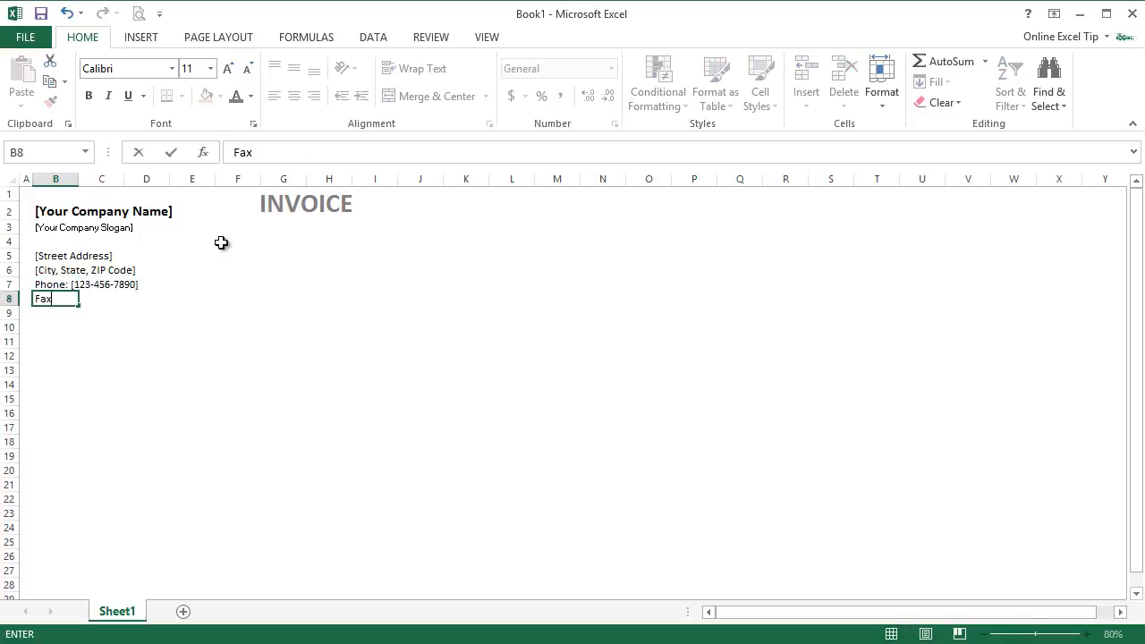
pyautogui.write(': [123-456-78')
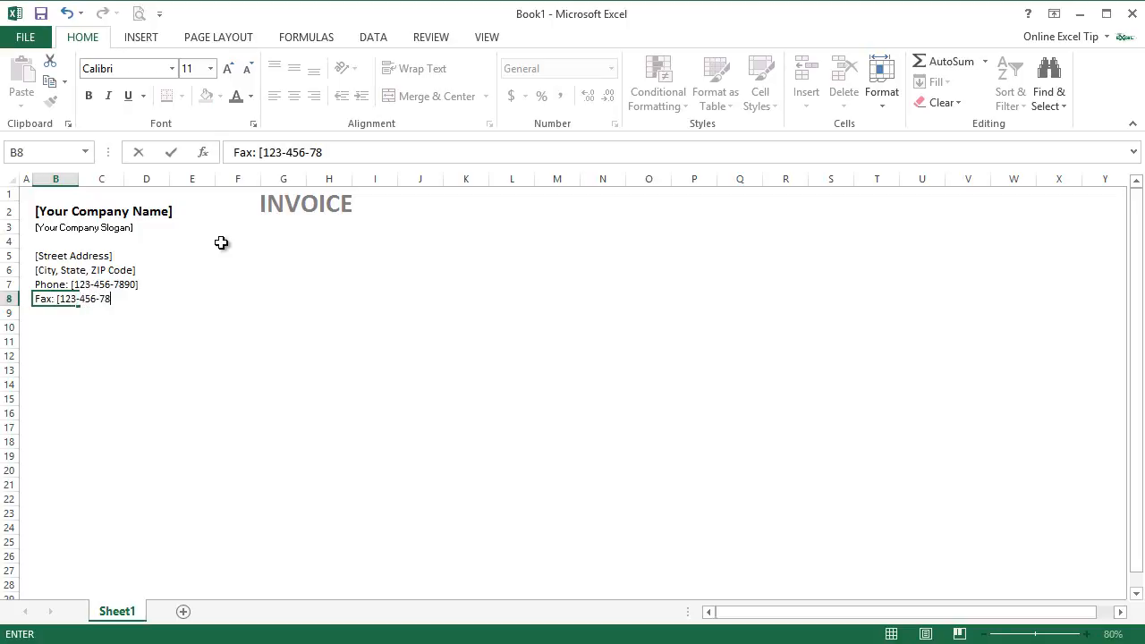
pyautogui.write('90]')
pyautogui.press('Return')
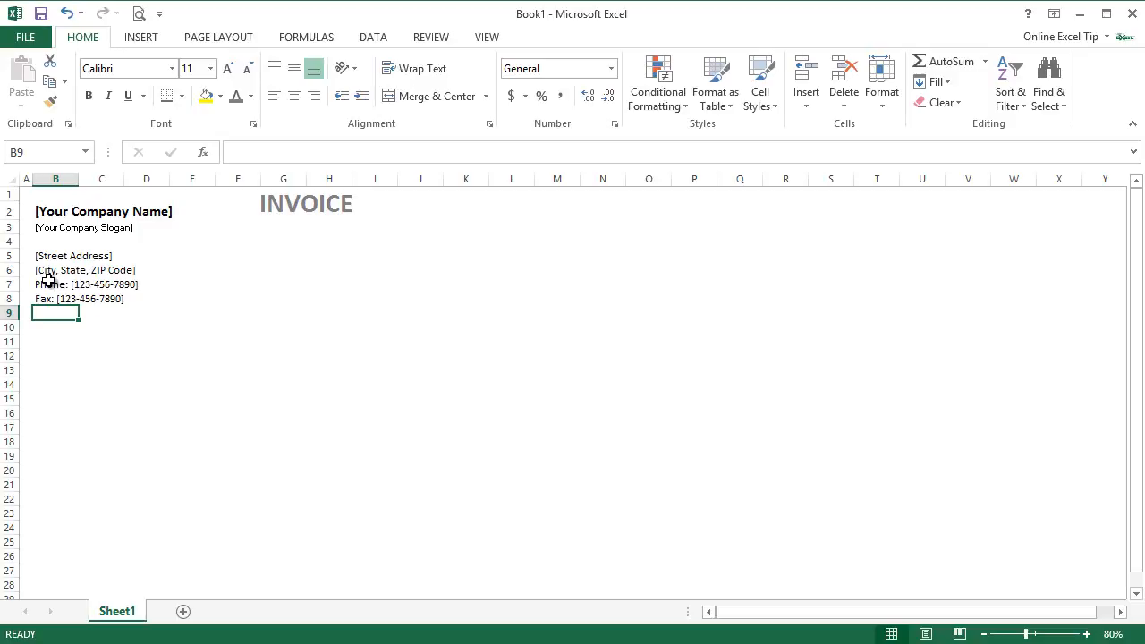
# Enter the labels "Date:" in G5 and "Invoice#" in G6.
pyautogui.click(281, 256)
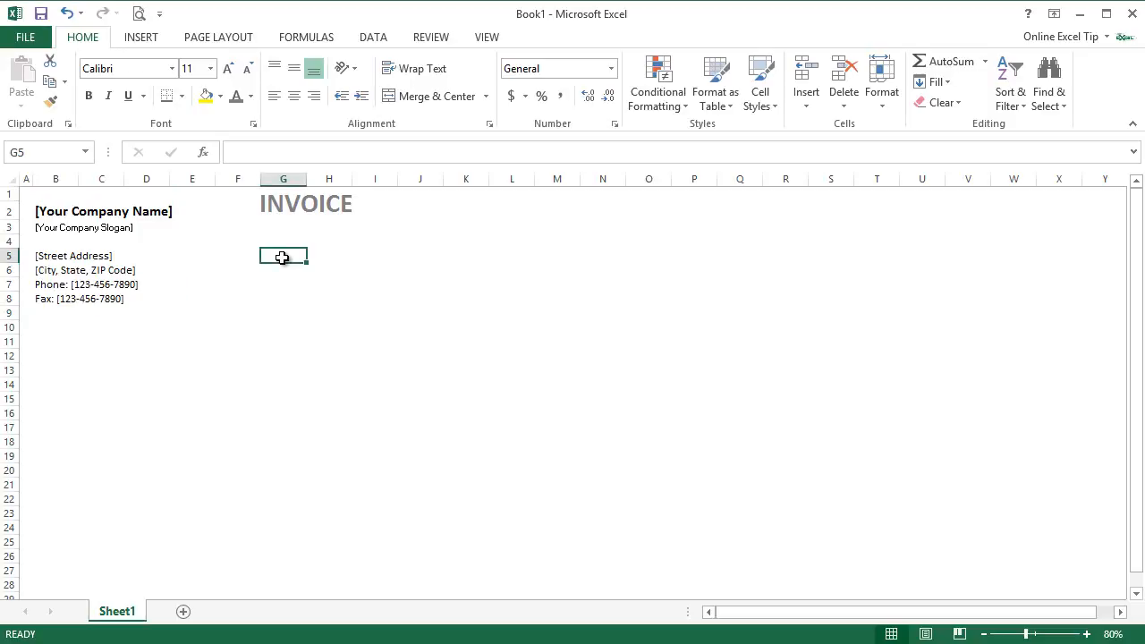
pyautogui.write('Date:')
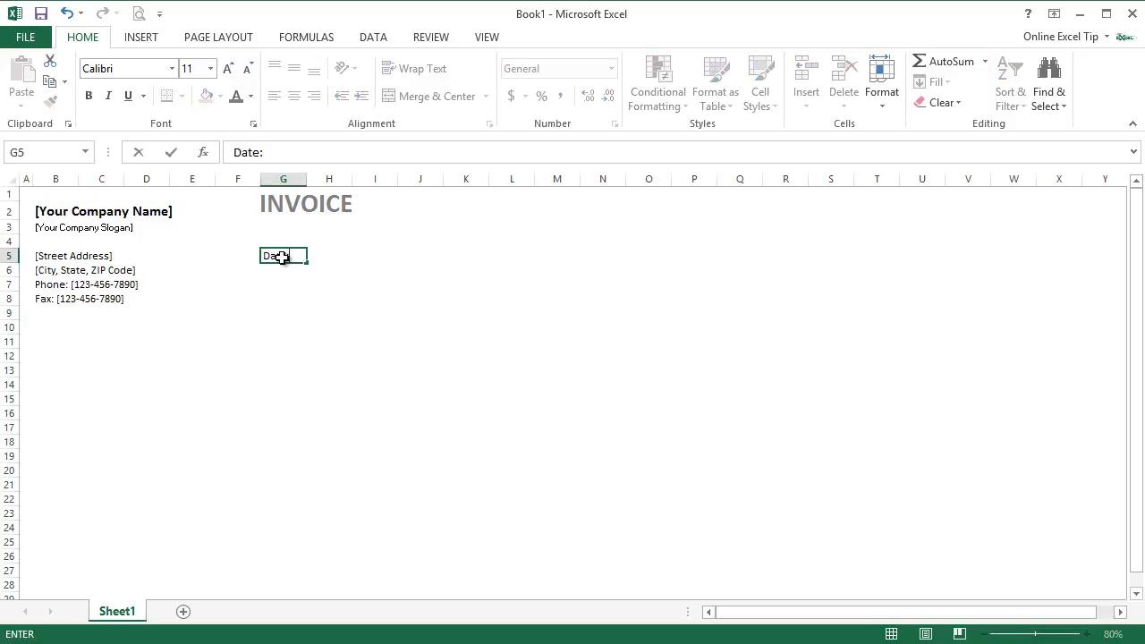
pyautogui.press('Return')
pyautogui.write('Invoice#')
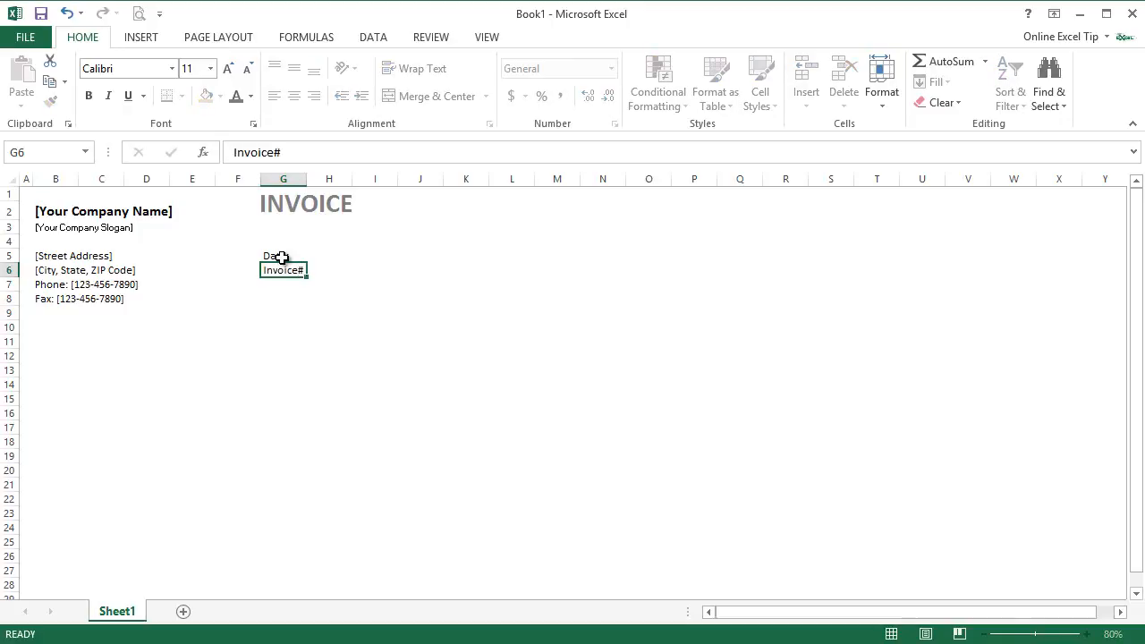
# Enter the labels "Customer ID:" in G7 and "Payment Due By:" in G8.
pyautogui.press('Return')
pyautogui.write('Customer ID')
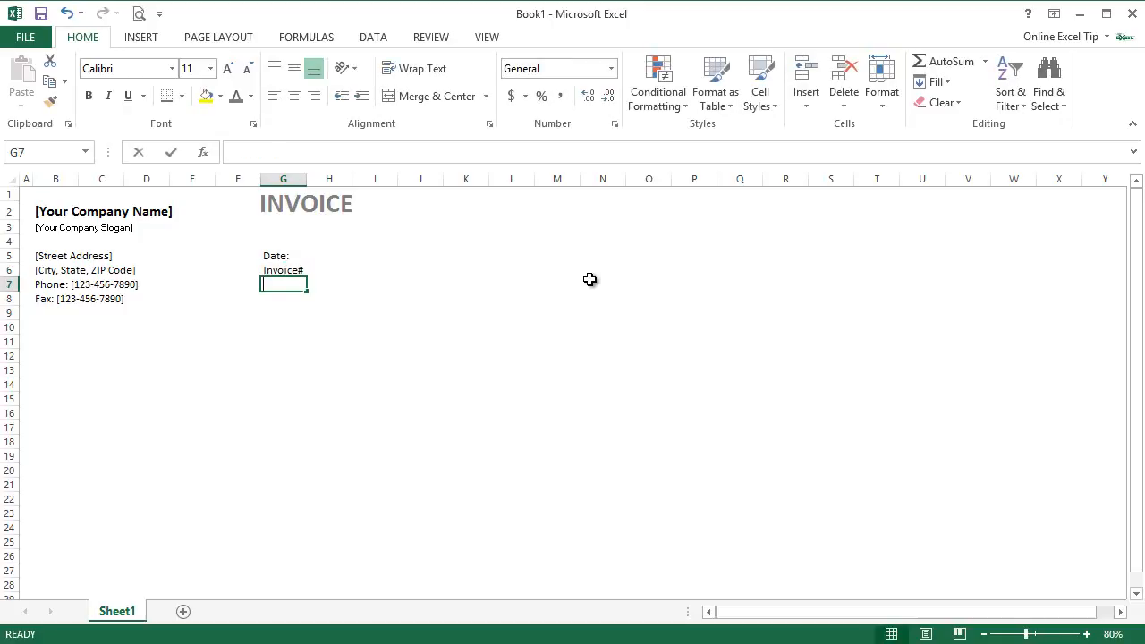
pyautogui.write(':')
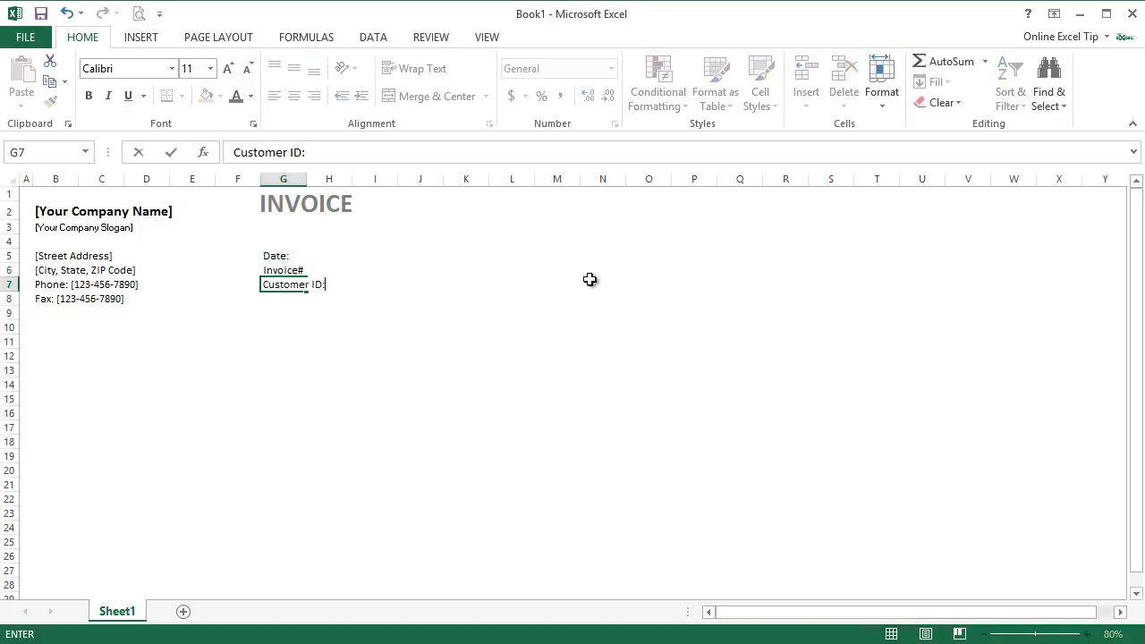
pyautogui.press('Return')
pyautogui.write('Paym')
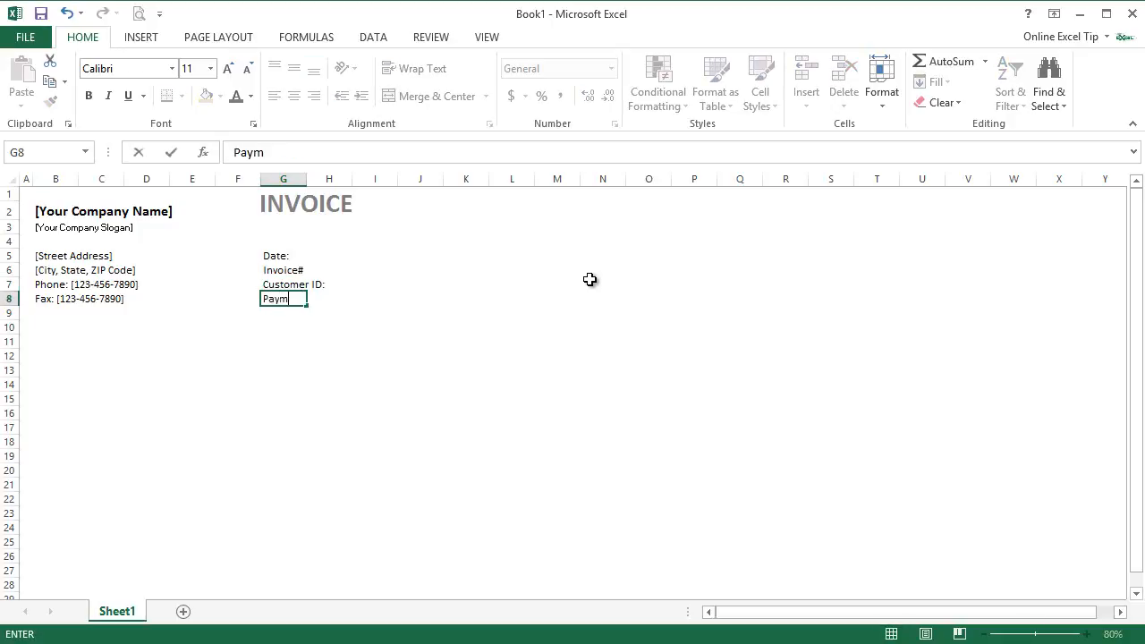
pyautogui.write('ent Due By:')
pyautogui.press('Return')
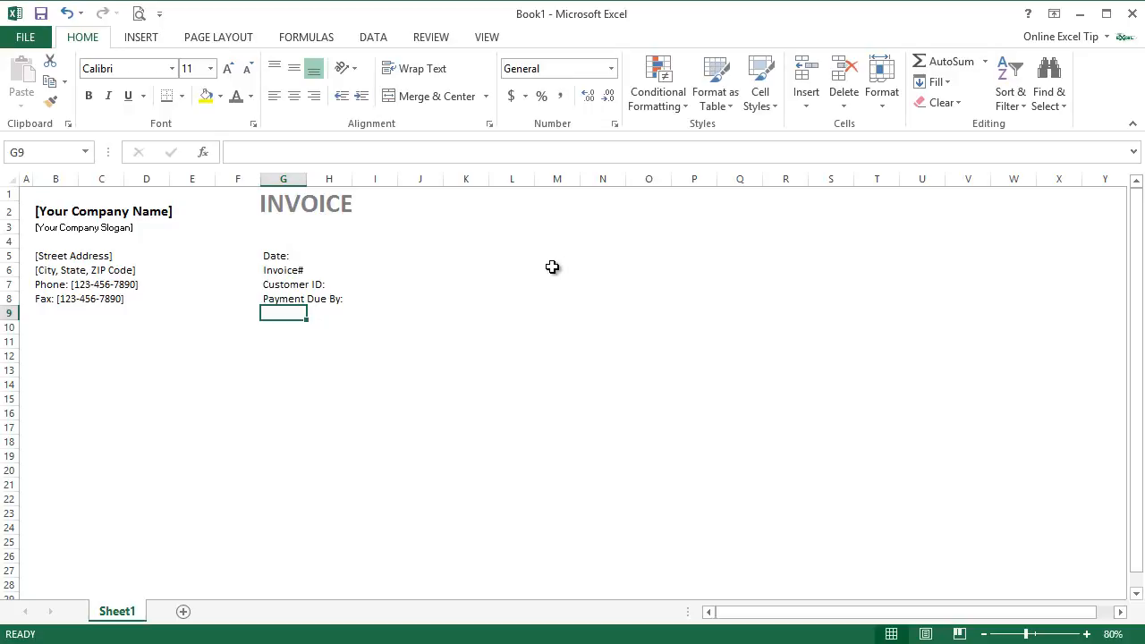
# Make the invoice information labels in G5:G8 bold.
pyautogui.moveTo(281, 258); pyautogui.dragTo(283, 298)
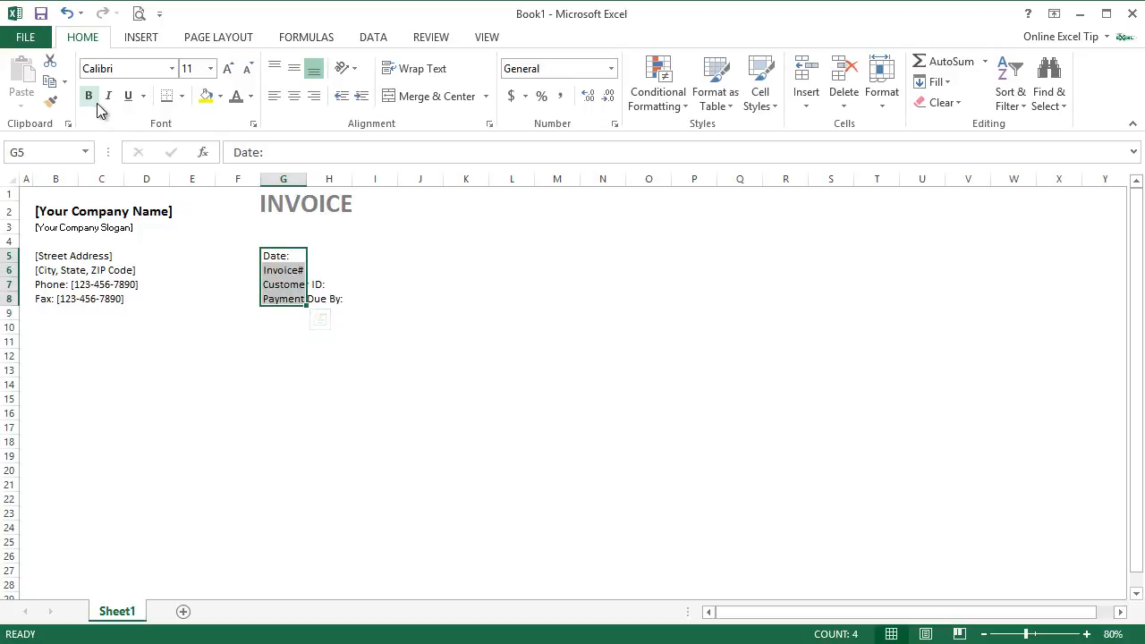
pyautogui.click(89, 96)
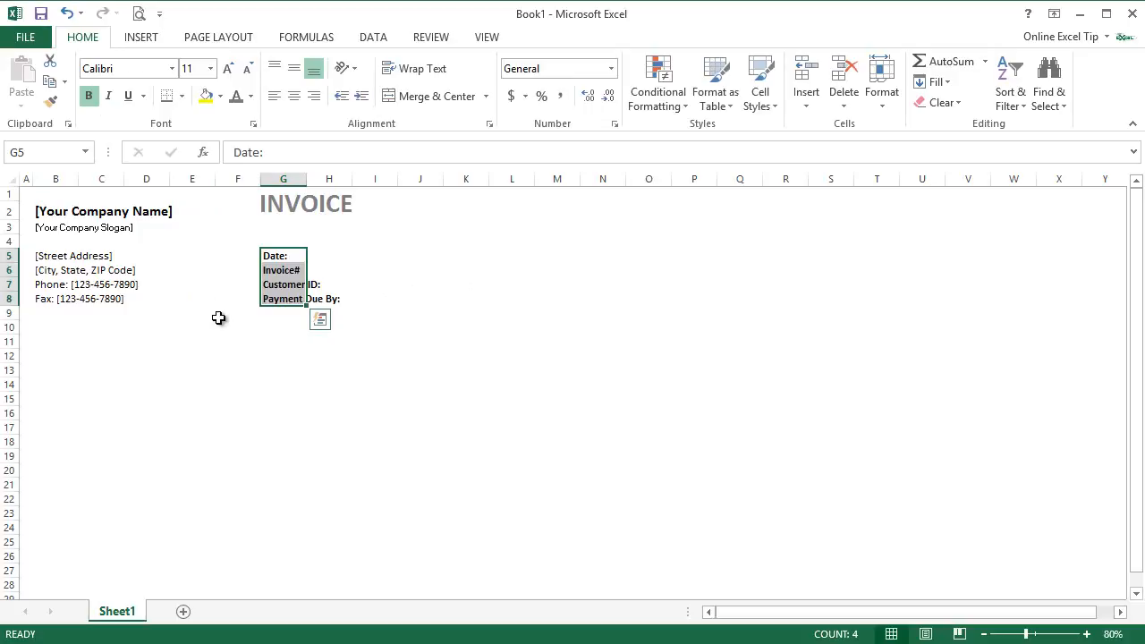
pyautogui.click(279, 325)
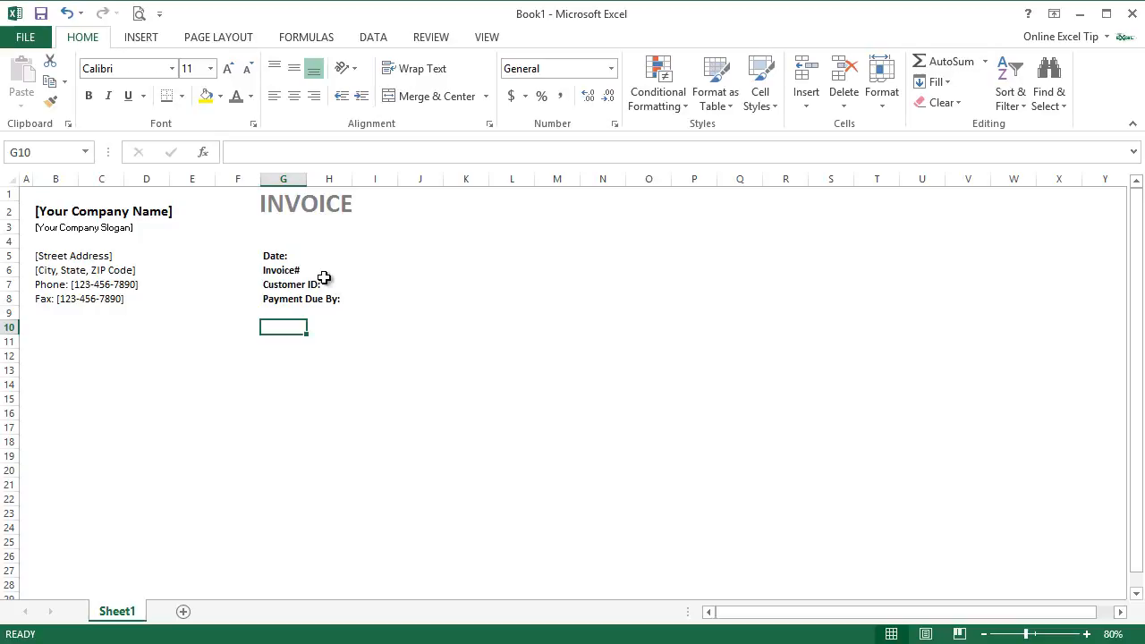
# Apply all borders to the blank value cells H5:H8 and widen columns B, G and H to fit the invoice details.
pyautogui.moveTo(323, 254); pyautogui.dragTo(320, 297)
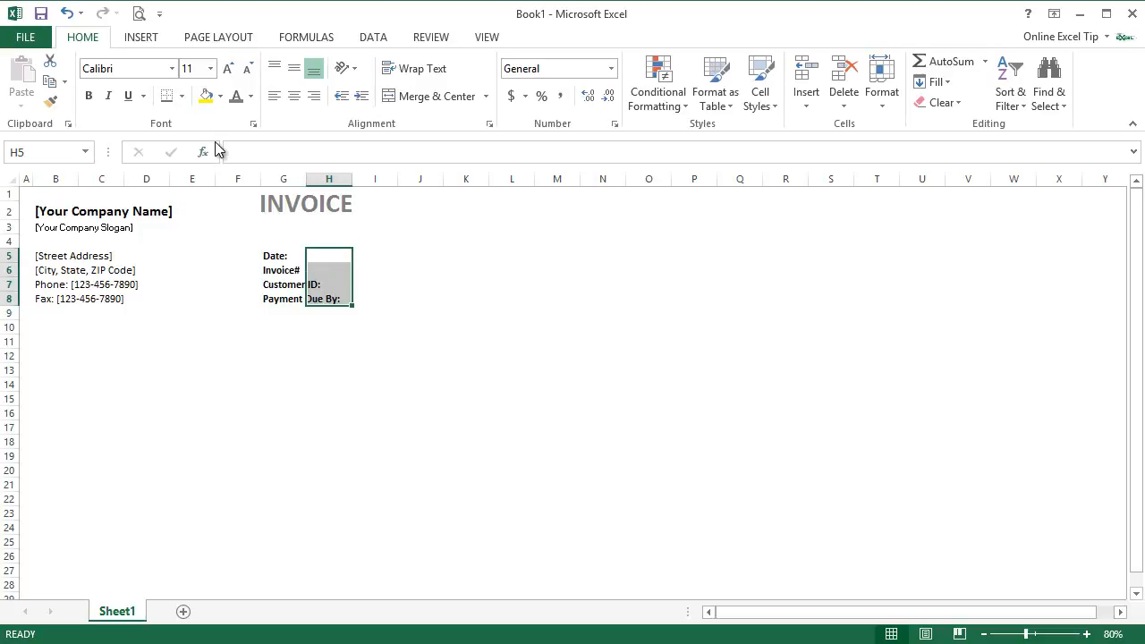
pyautogui.click(182, 97)
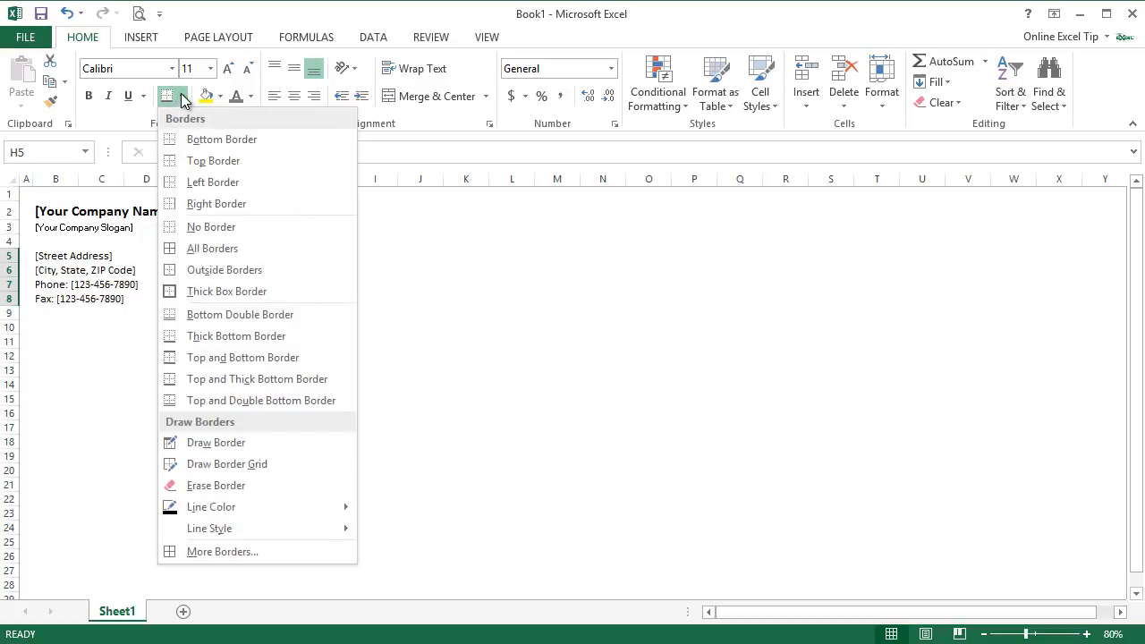
pyautogui.click(240, 255)
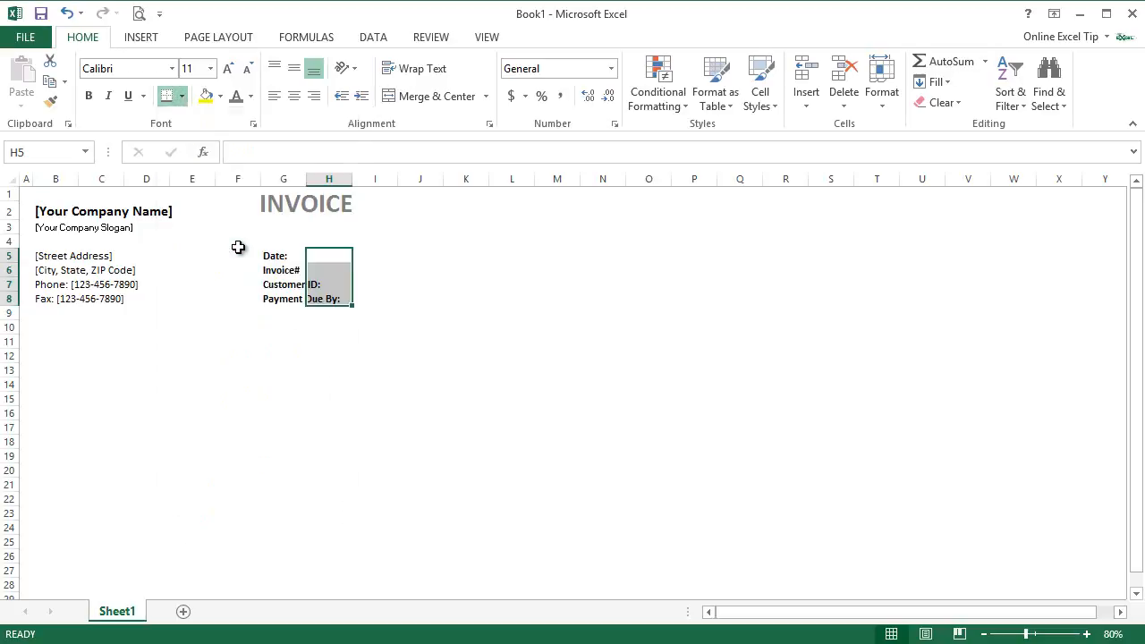
pyautogui.moveTo(79, 178); pyautogui.dragTo(152, 189)
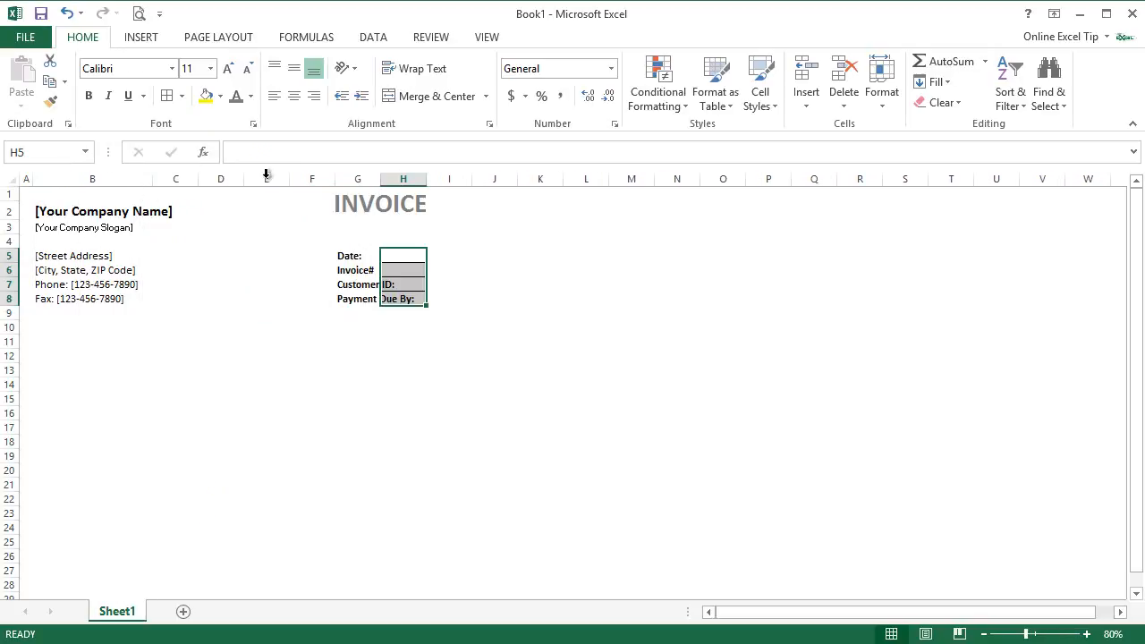
pyautogui.moveTo(381, 178); pyautogui.dragTo(505, 179)
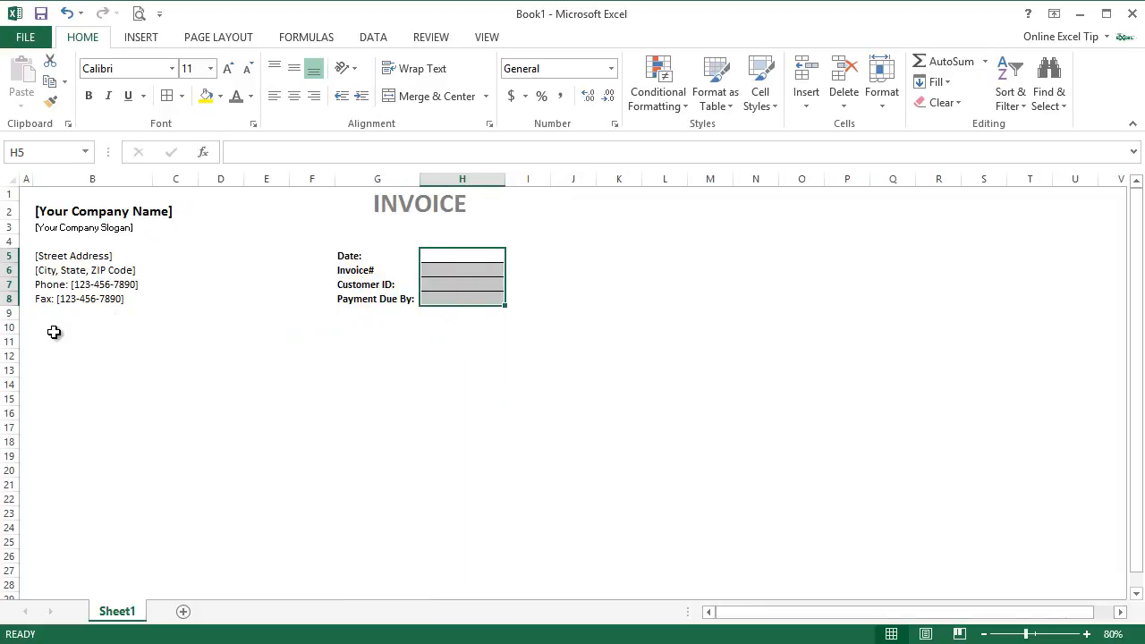
# Enter the heading "Bill To" in B11 with the placeholders [Name] in B12 and [Company Name] in B13.
pyautogui.click(47, 342)
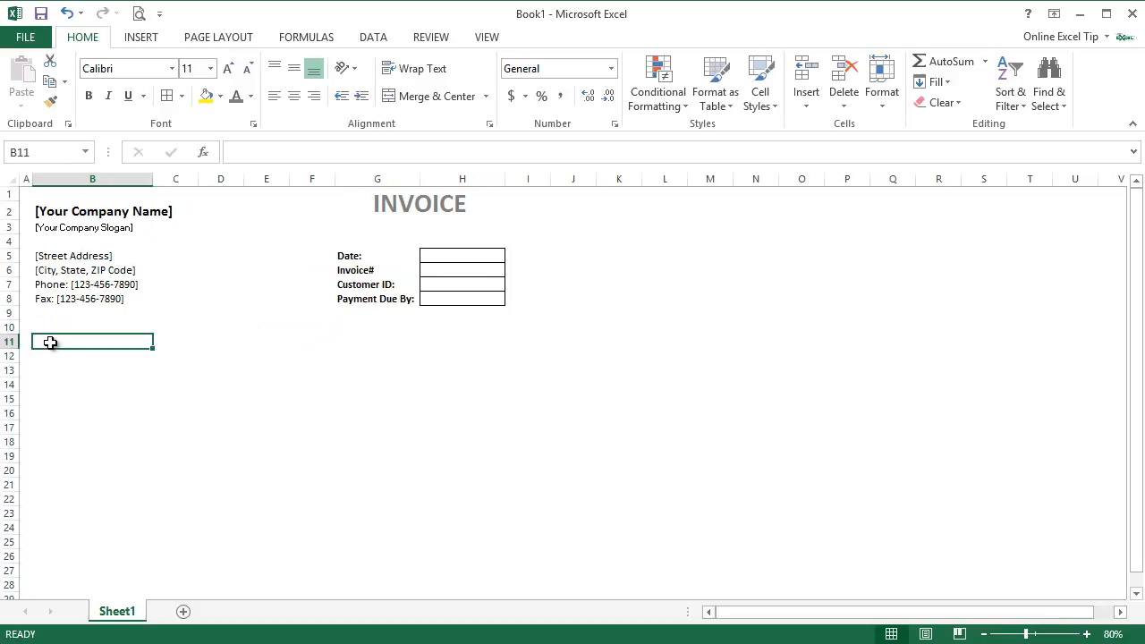
pyautogui.write('Bill To')
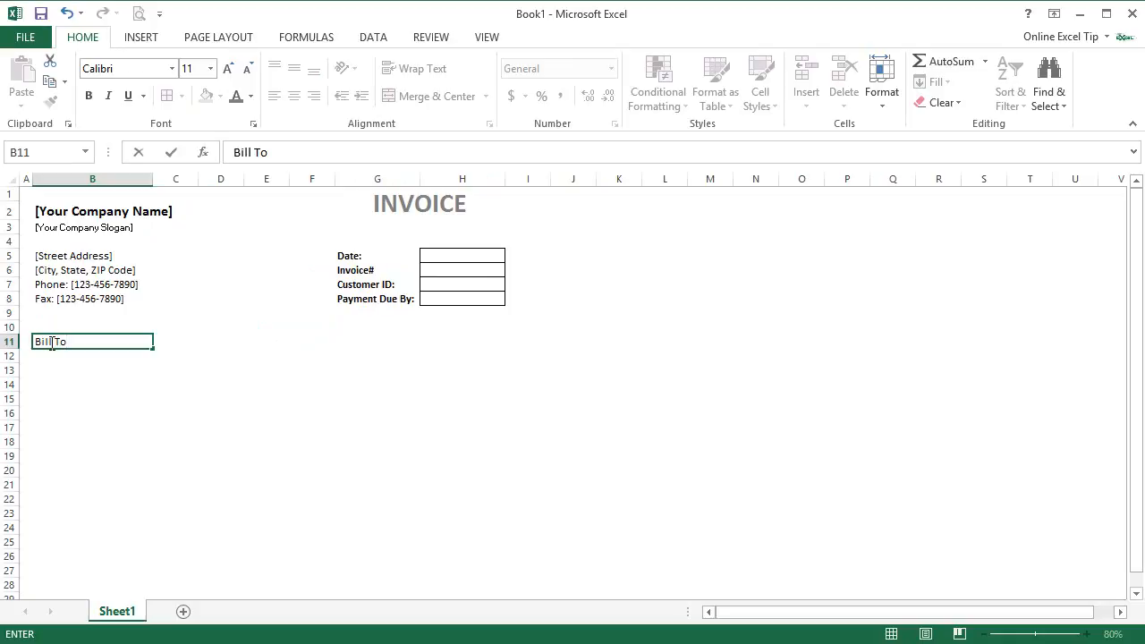
pyautogui.press('Return')
pyautogui.write('[Name')
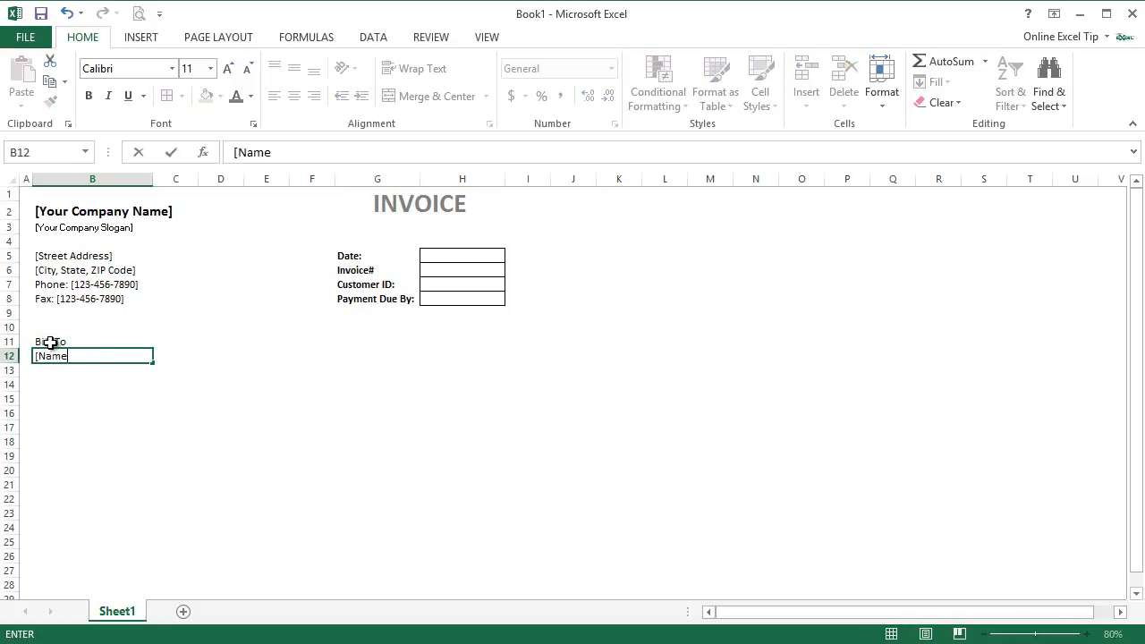
pyautogui.write(']')
pyautogui.press('Return')
pyautogui.write('[Com')
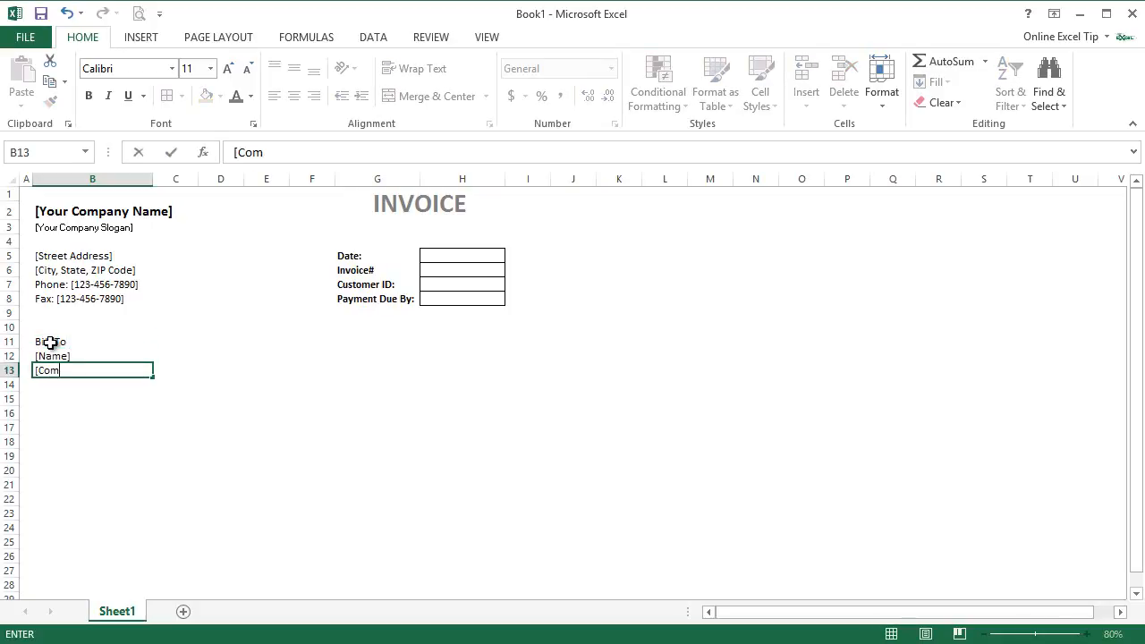
pyautogui.write('pany Name')
pyautogui.press('Return')
# Enter the billing address placeholders [Street Address] in B14 and [City, State, ZIP Code] in B15.
pyautogui.write('[')
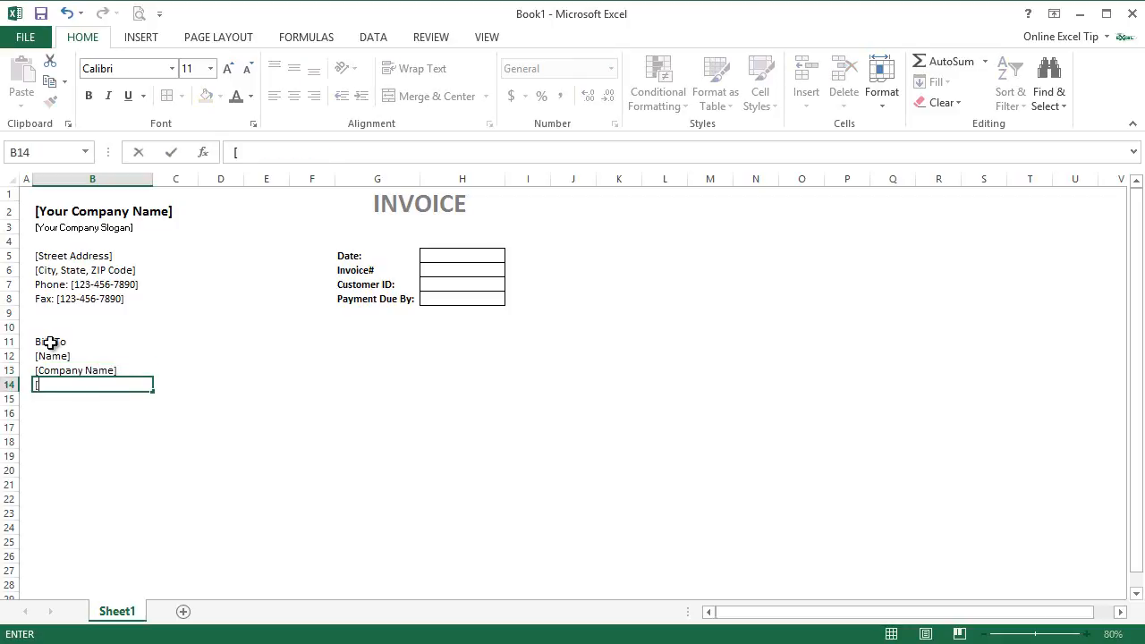
pyautogui.write('Street Address')
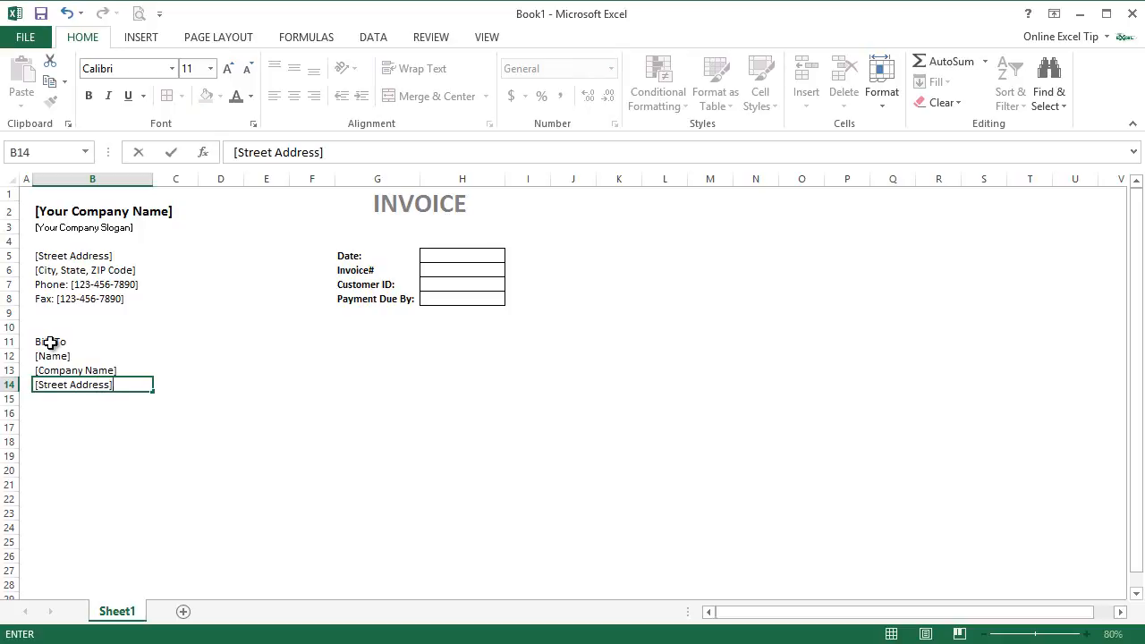
pyautogui.write(']')
pyautogui.press('Return')
pyautogui.write('[City')
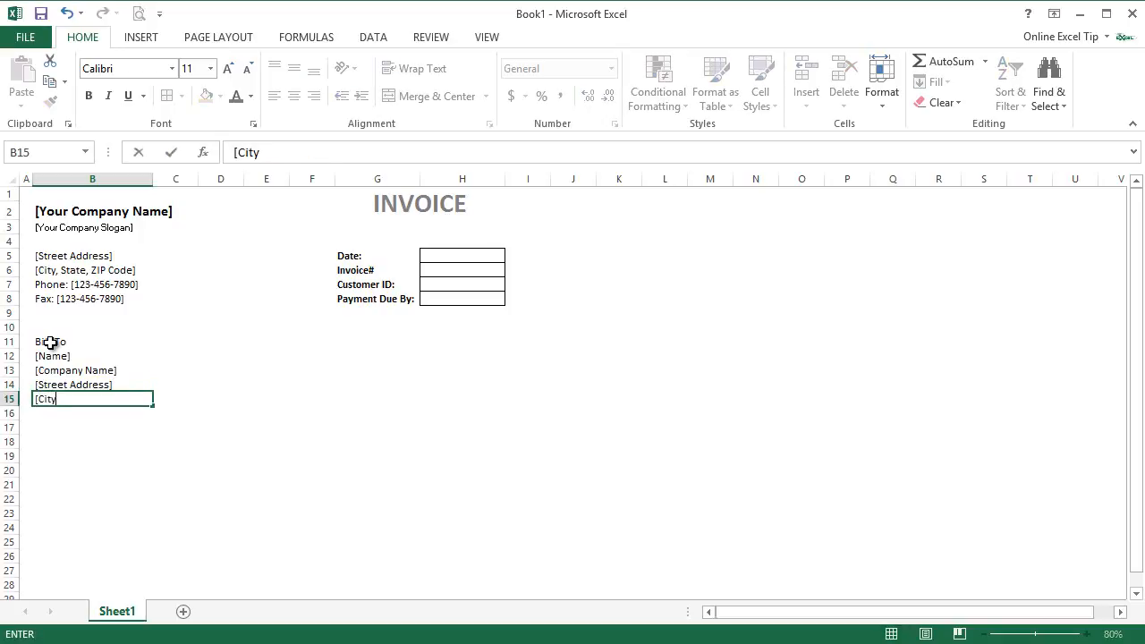
pyautogui.write(', State, ZIP Cod')
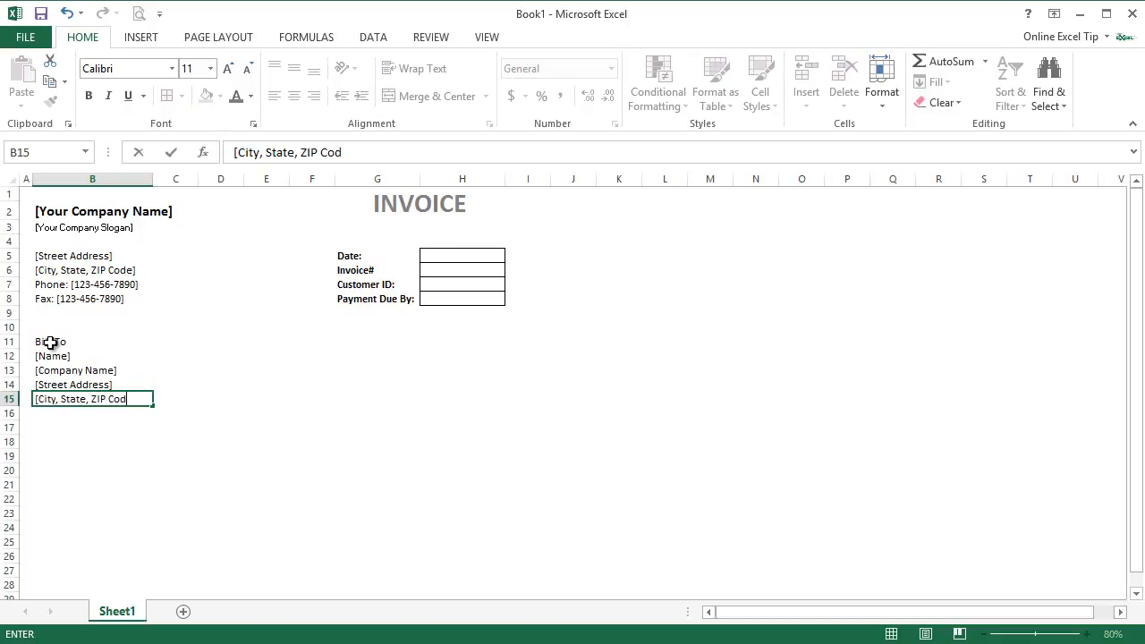
pyautogui.write('e]')
pyautogui.press('Return')
# Enter the billing phone line "Phone: [XXX-XXX-XXXX]" in B16.
pyautogui.write('Phone')
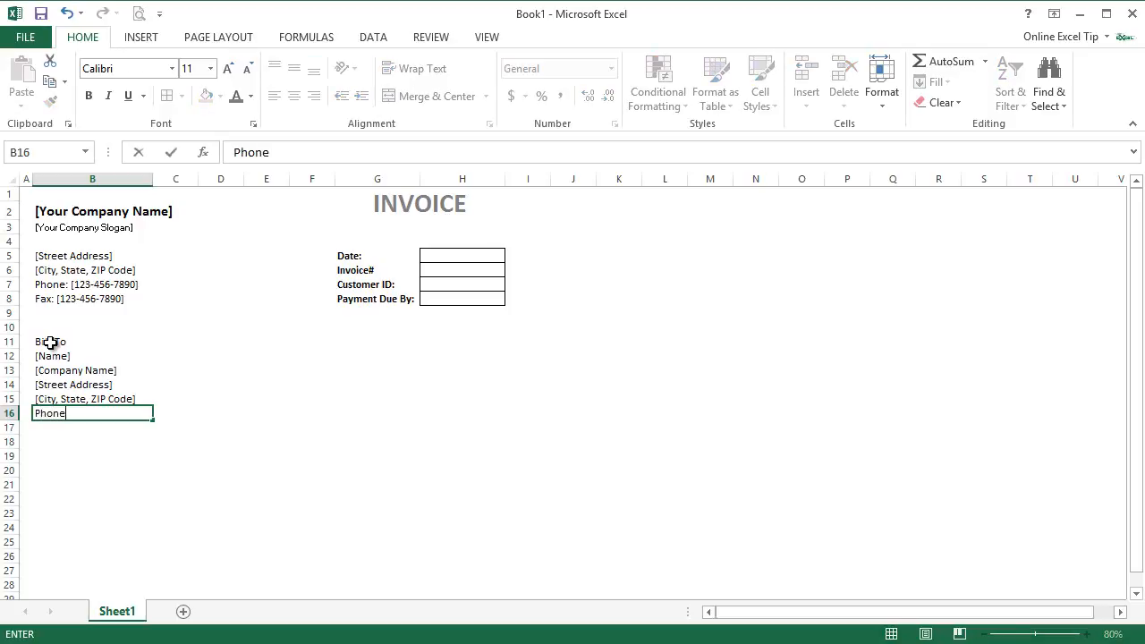
pyautogui.write(': [XXX-XXX-XXXX')
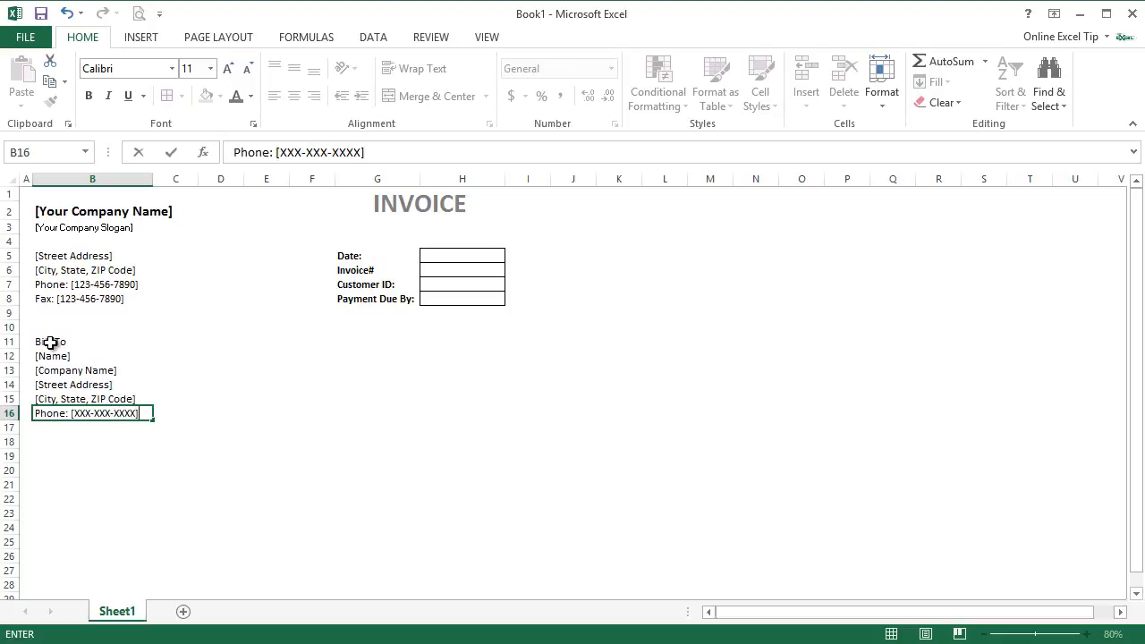
pyautogui.write(']')
pyautogui.press('Return')
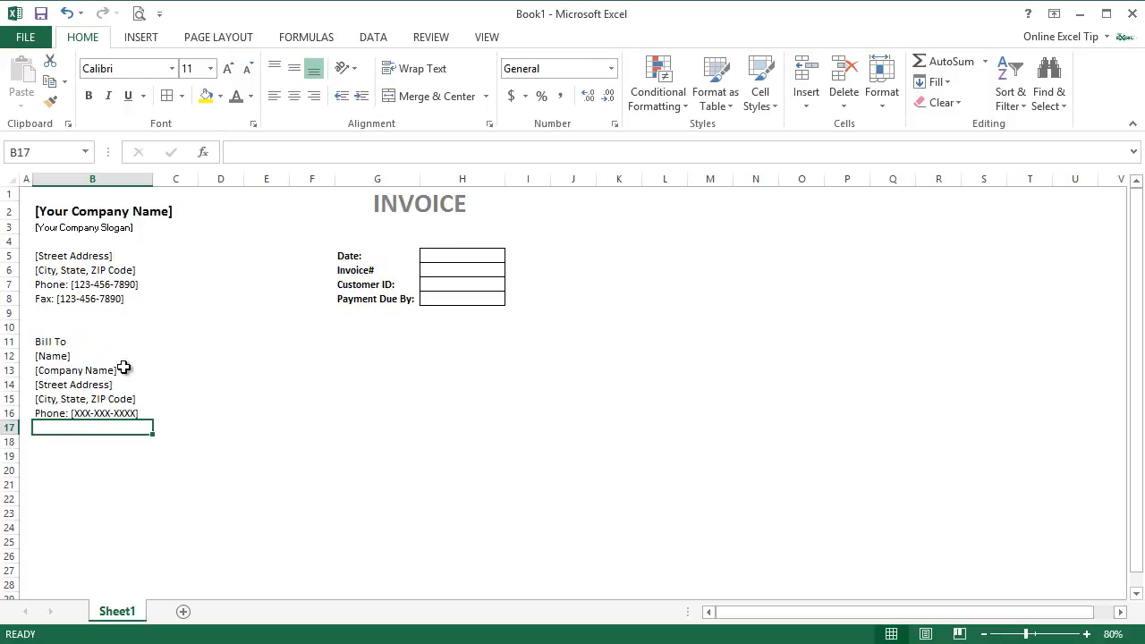
# Enter the heading "Ship To" in G11, level with the Bill To heading.
pyautogui.click(359, 356)
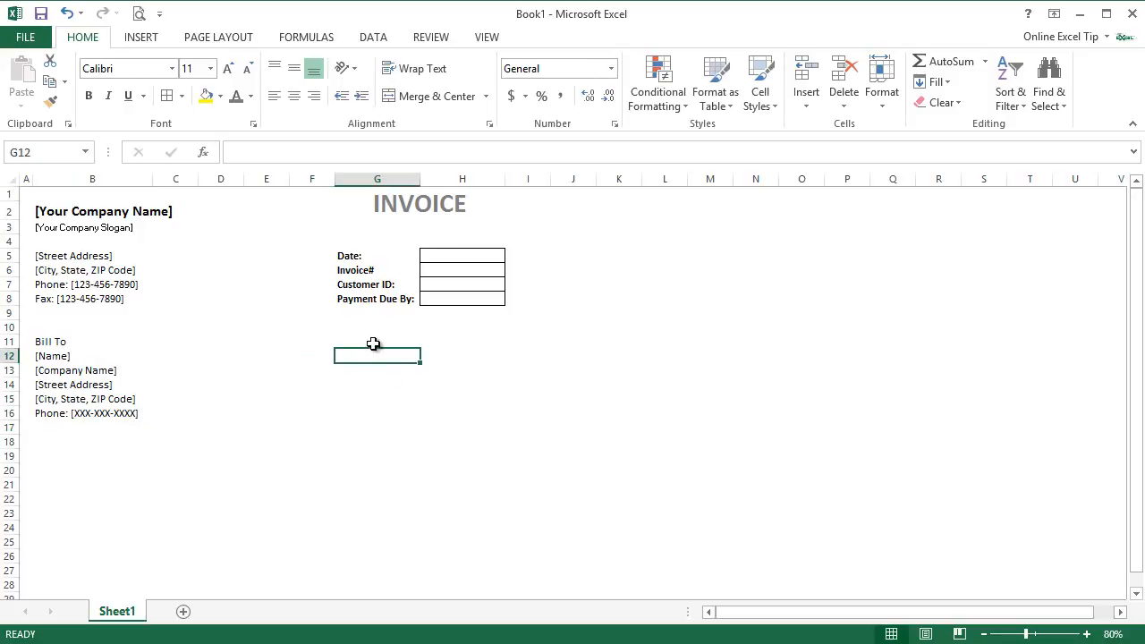
pyautogui.click(375, 342)
pyautogui.write('Ship To')
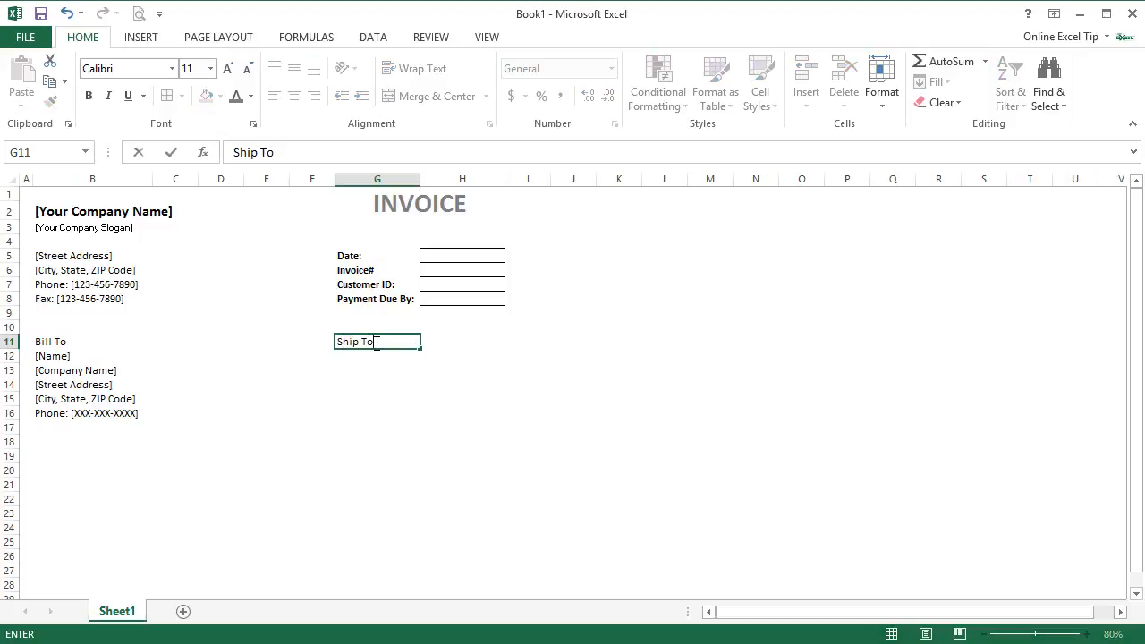
pyautogui.press('Return')
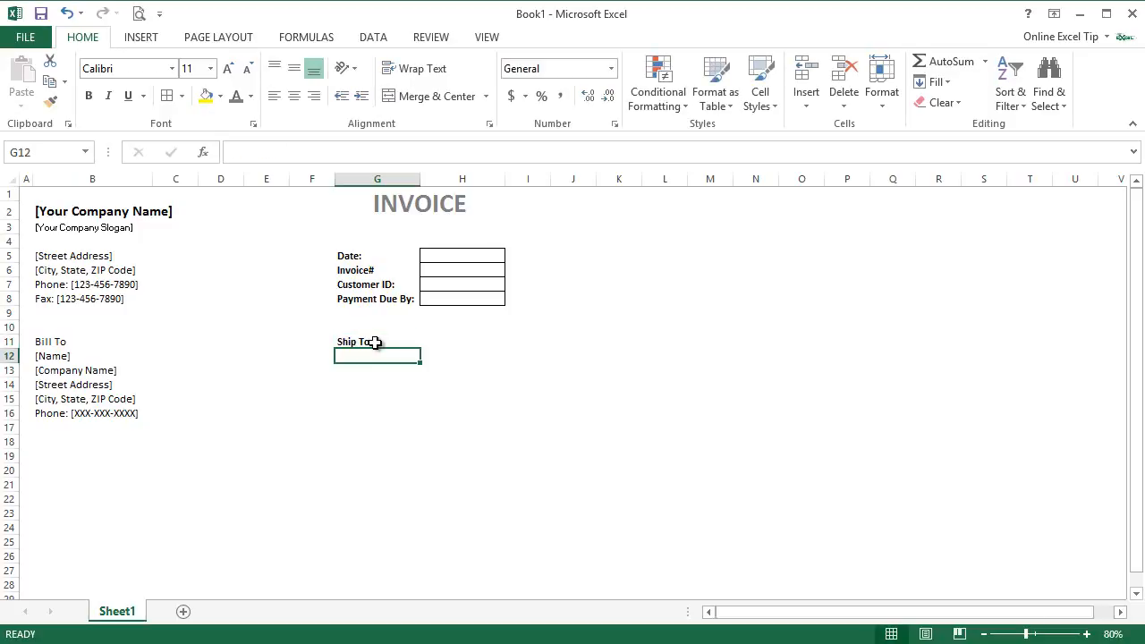
# Copy the Bill To placeholders in B12:B16 and paste them under the Ship To heading, starting at G12.
pyautogui.moveTo(73, 356); pyautogui.dragTo(56, 411)
pyautogui.hotkey('ctrl', 'c')
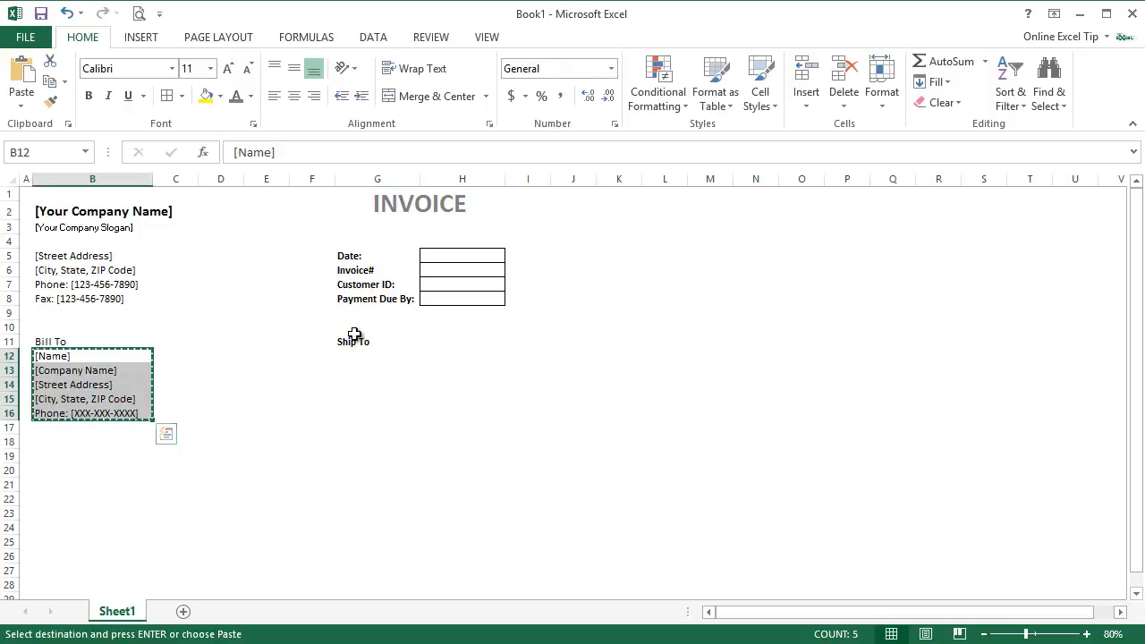
pyautogui.click(375, 356)
pyautogui.hotkey('ctrl', 'v')
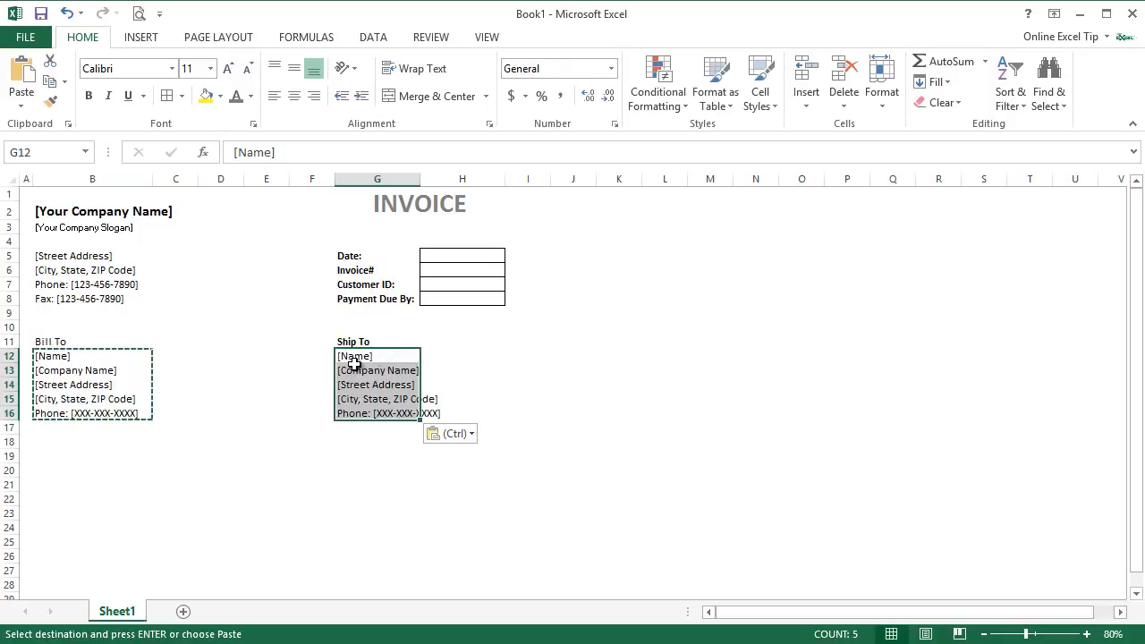
# Add a thick bottom border to B11:D11 and G11:H11 and make both the Bill To and Ship To headings bold.
pyautogui.moveTo(52, 342); pyautogui.dragTo(223, 337)
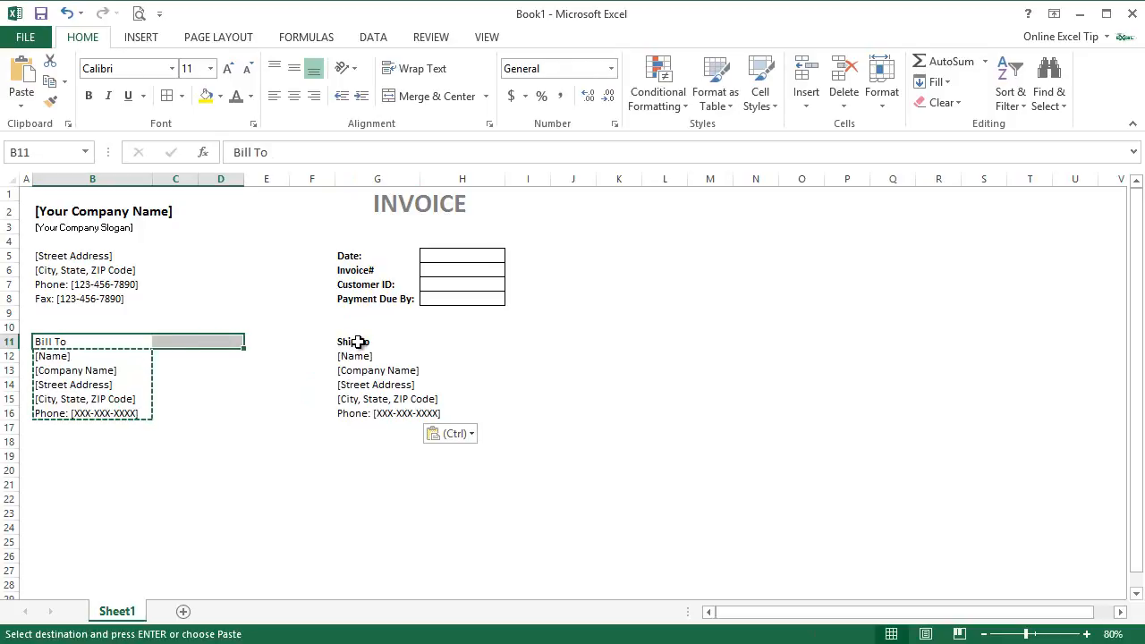
pyautogui.moveTo(358, 341); pyautogui.dragTo(441, 340)
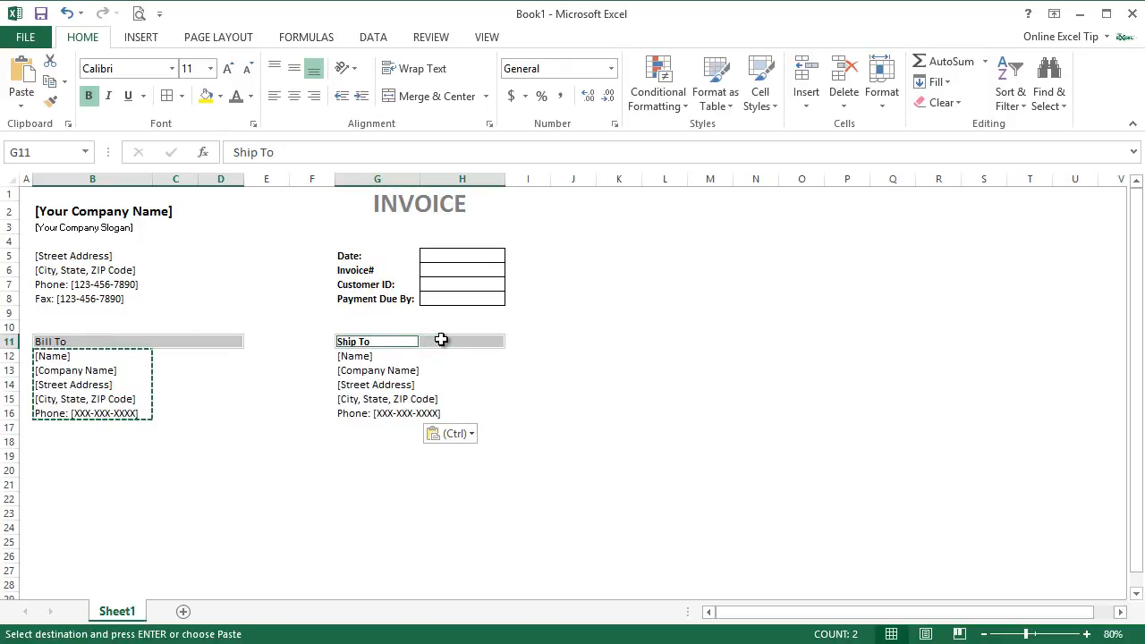
pyautogui.click(182, 96)
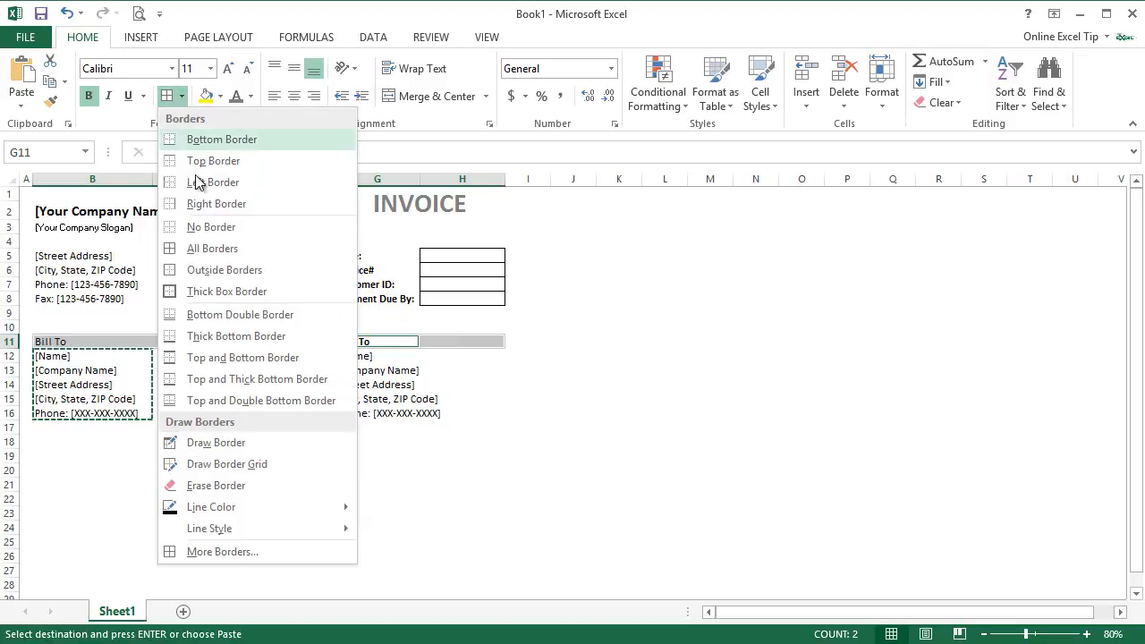
pyautogui.click(205, 337)
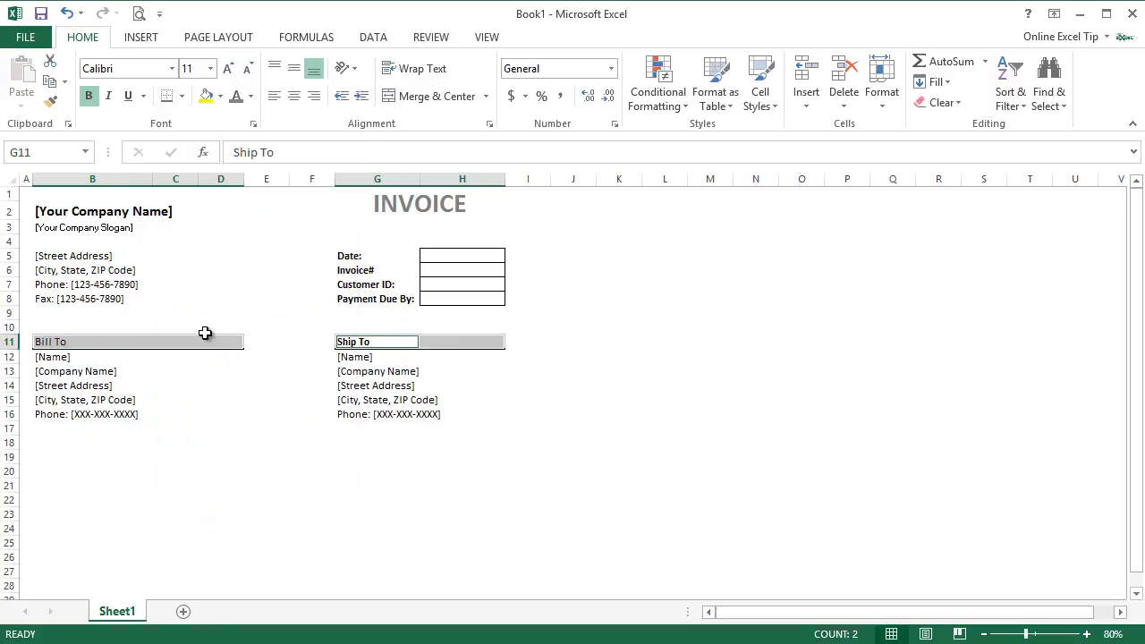
pyautogui.click(89, 96)
# Enter the headers "Sales Person", "P.O.#", "Ship Date" and "Shipped Via" across B18:E18.
pyautogui.click(58, 442)
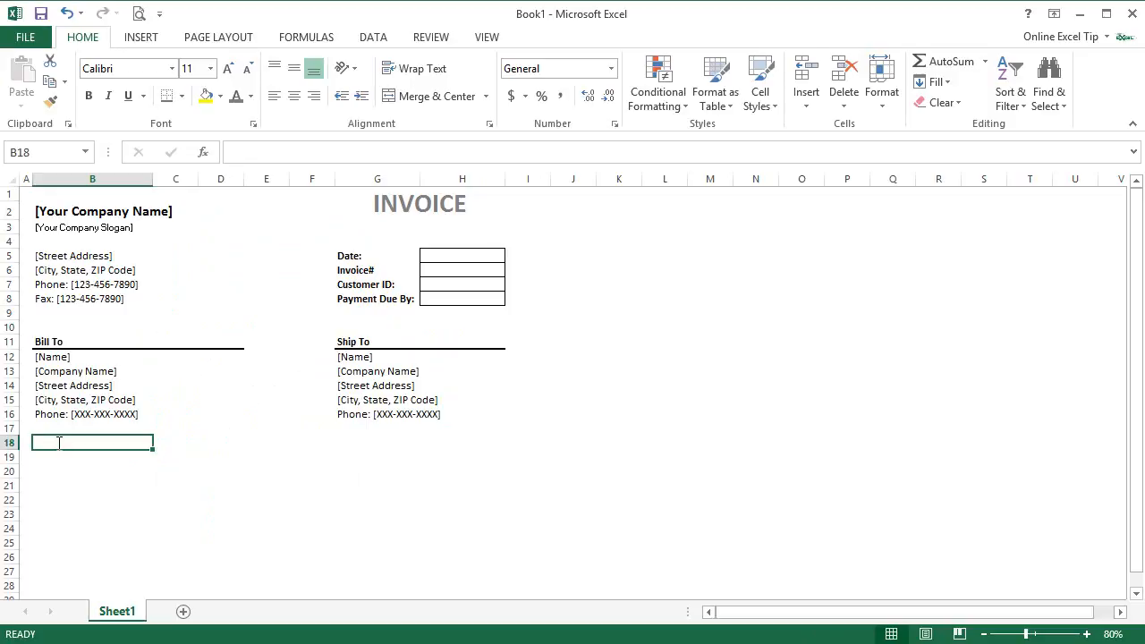
pyautogui.write('Sales Person')
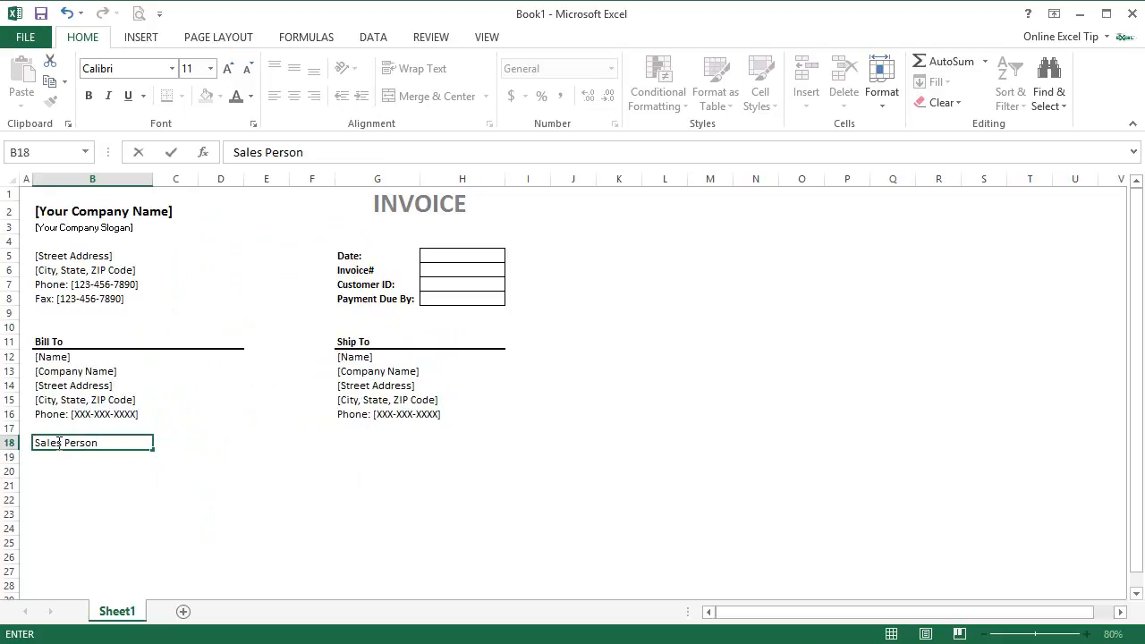
pyautogui.press('Tab')
pyautogui.write('P.O')
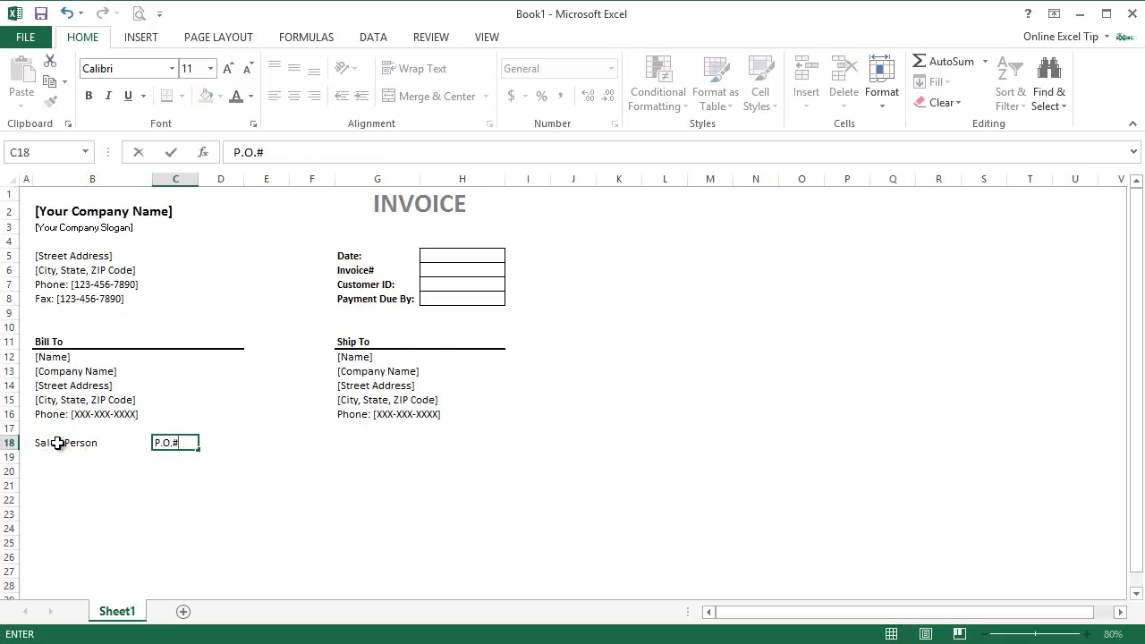
pyautogui.press('Tab')
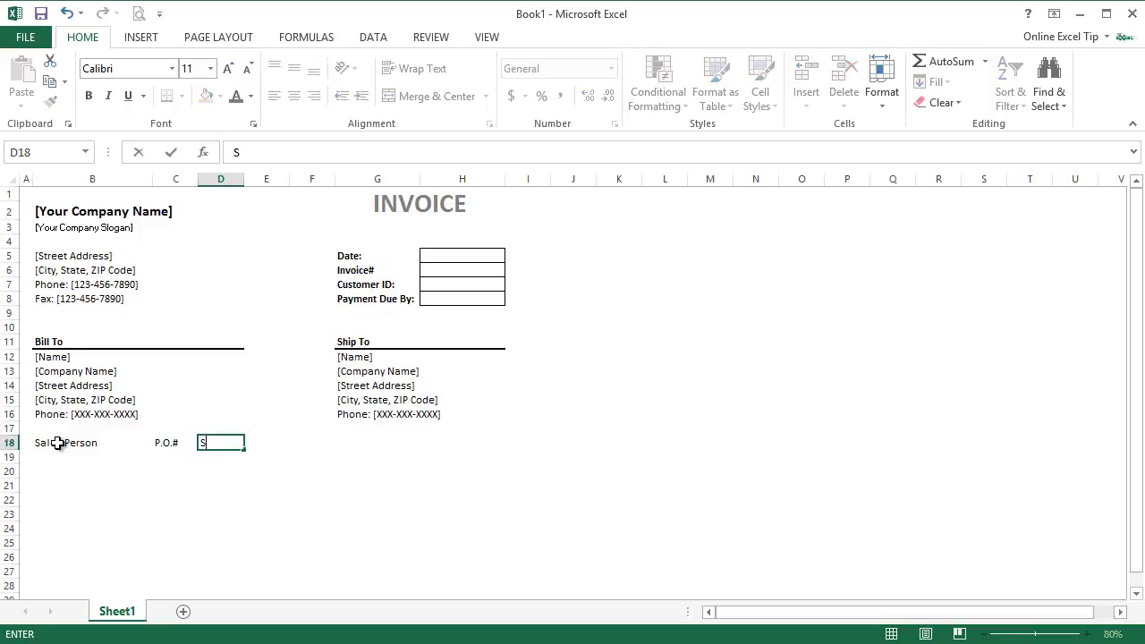
pyautogui.write('Ship Date')
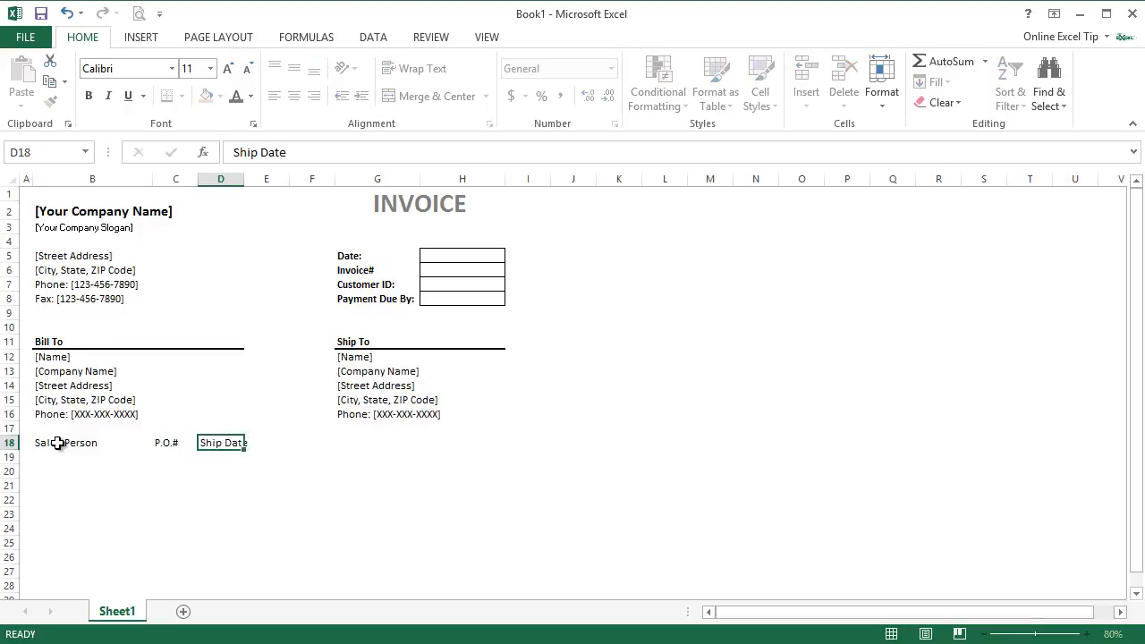
pyautogui.press('Tab')
pyautogui.write('Shipped V')
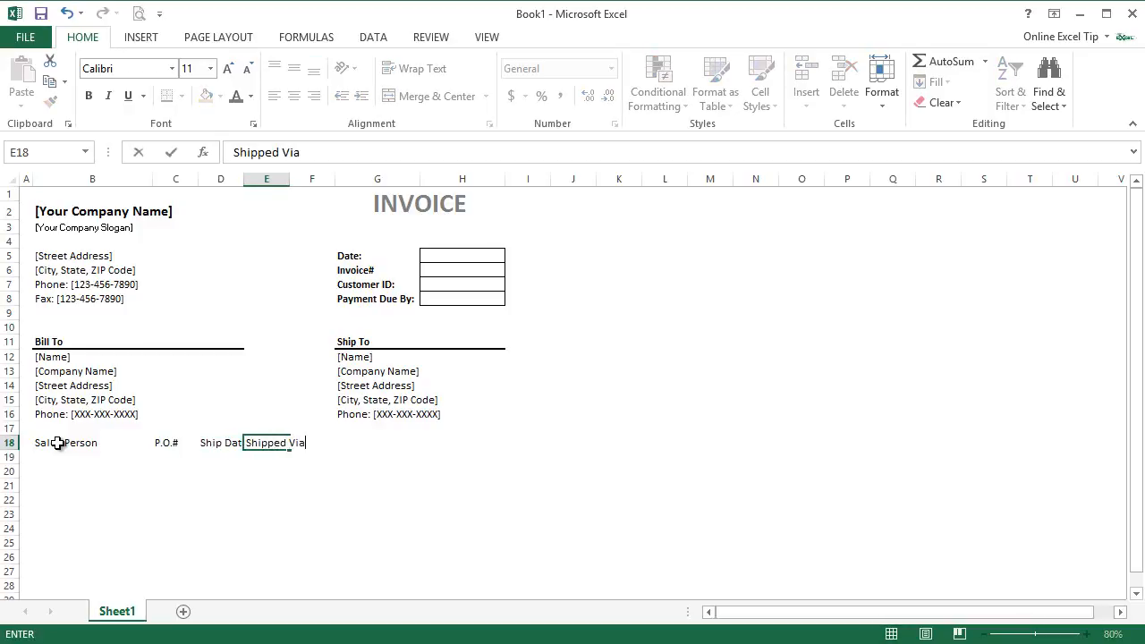
pyautogui.write('ia')
pyautogui.press('Tab')
# Continue the header row with "Shipped Terms", "Payment Terms" and "Delivery Date" in F18:H18.
pyautogui.write('Shippe')
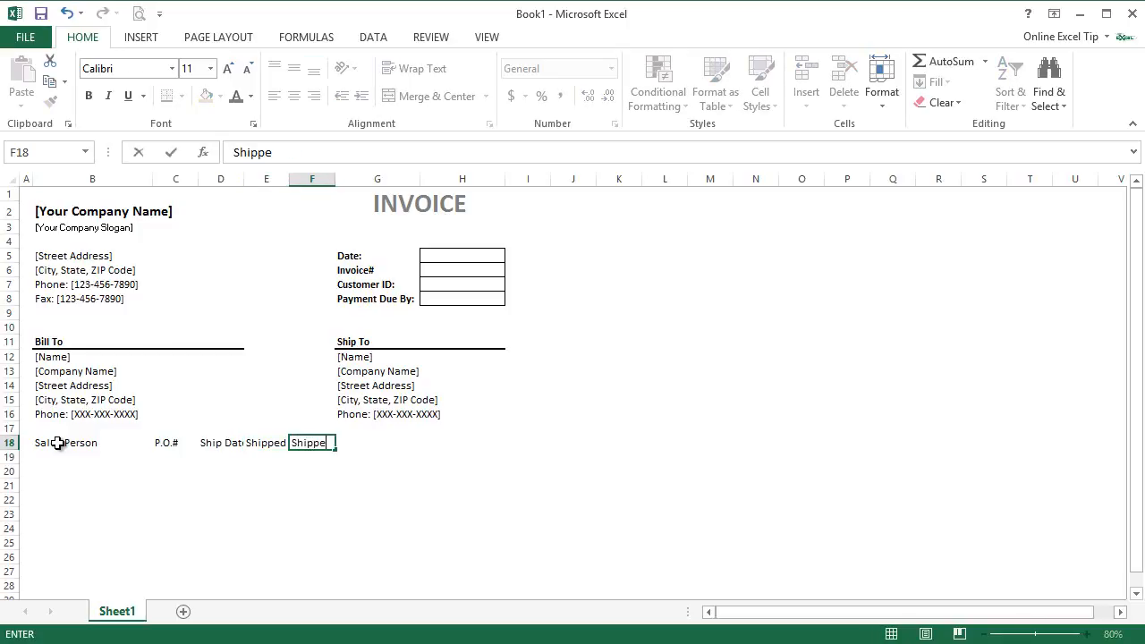
pyautogui.write('d Terms')
pyautogui.press('Tab')
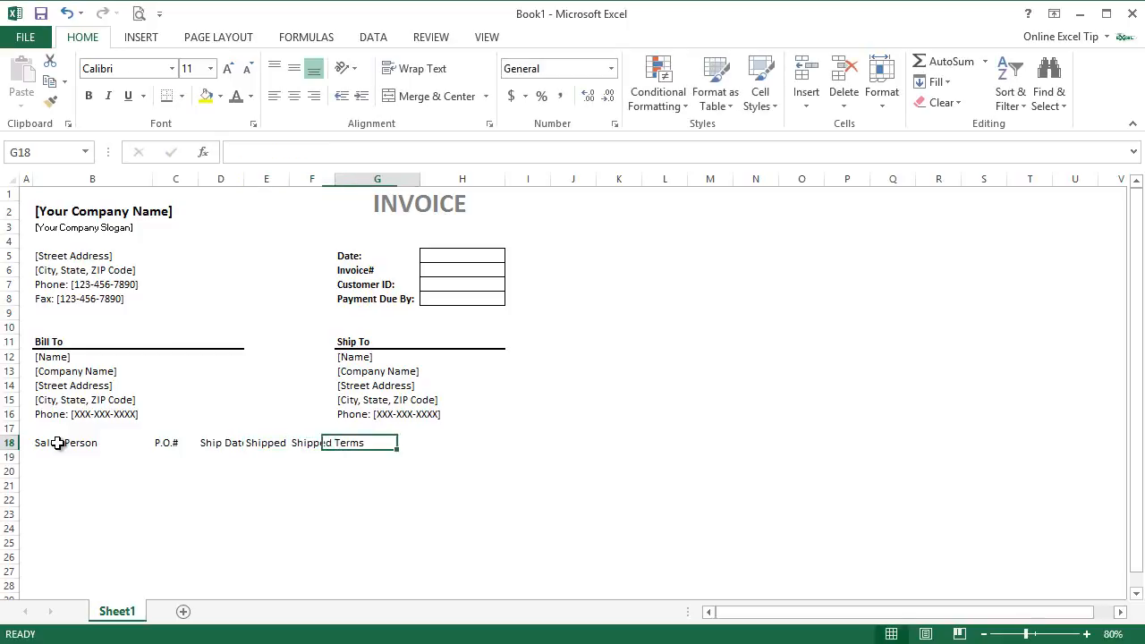
pyautogui.write('Payment Terms')
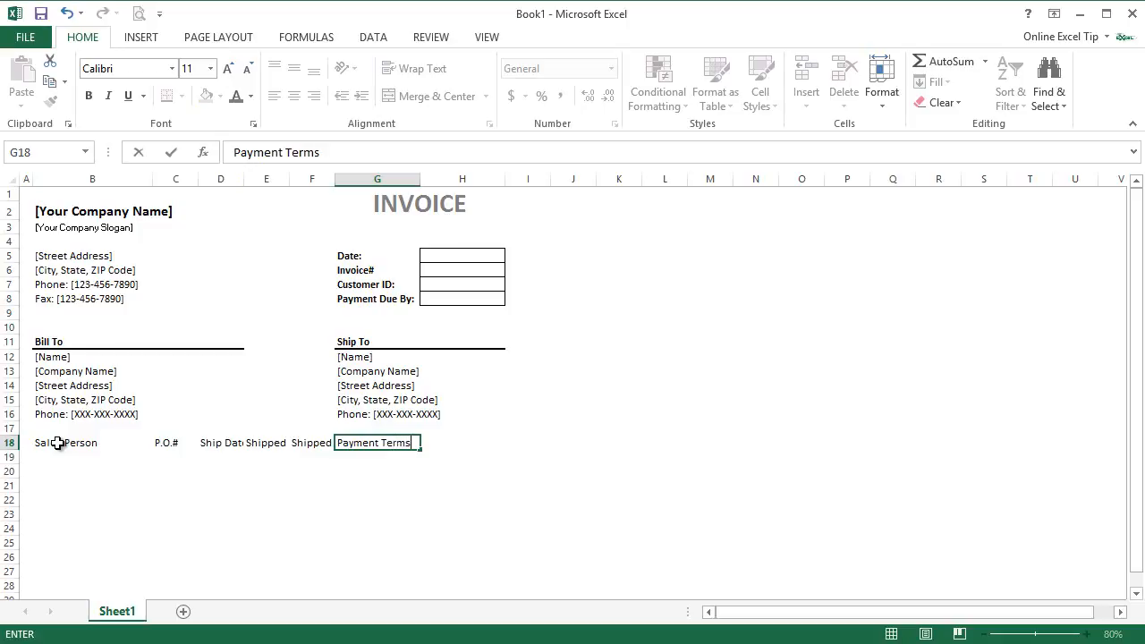
pyautogui.press('Tab')
pyautogui.write('Deliv')
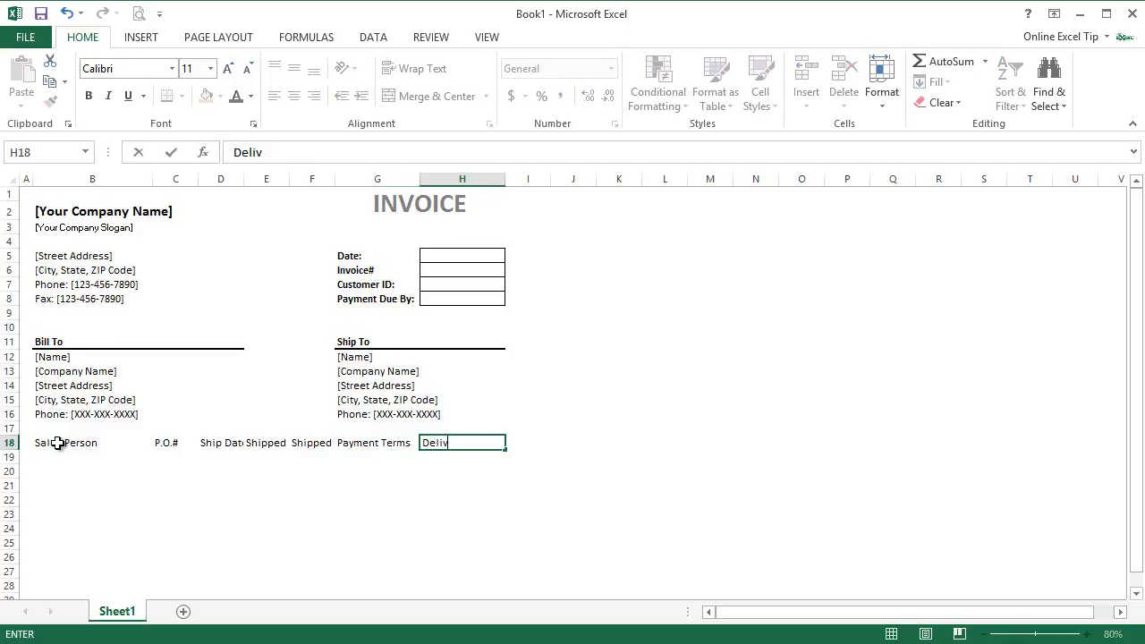
pyautogui.write('ery Date')
pyautogui.press('Tab')
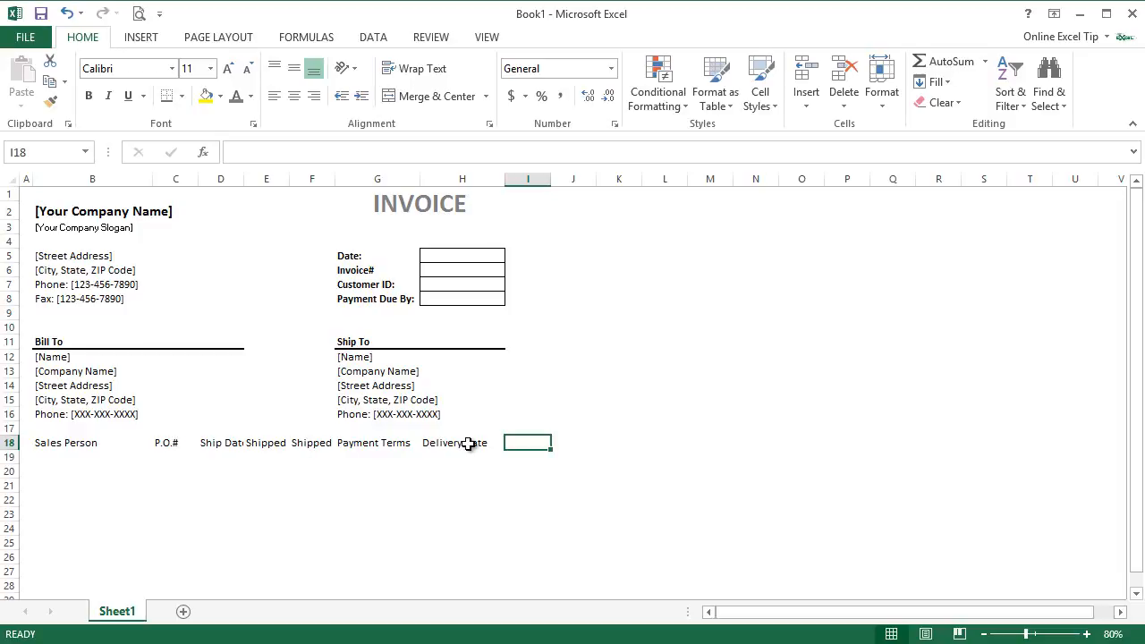
# Widen columns D, E and F to fit their row 18 headers and make column G slightly wider.
pyautogui.moveTo(224, 443); pyautogui.dragTo(468, 441)
pyautogui.moveTo(243, 181); pyautogui.dragTo(430, 182)
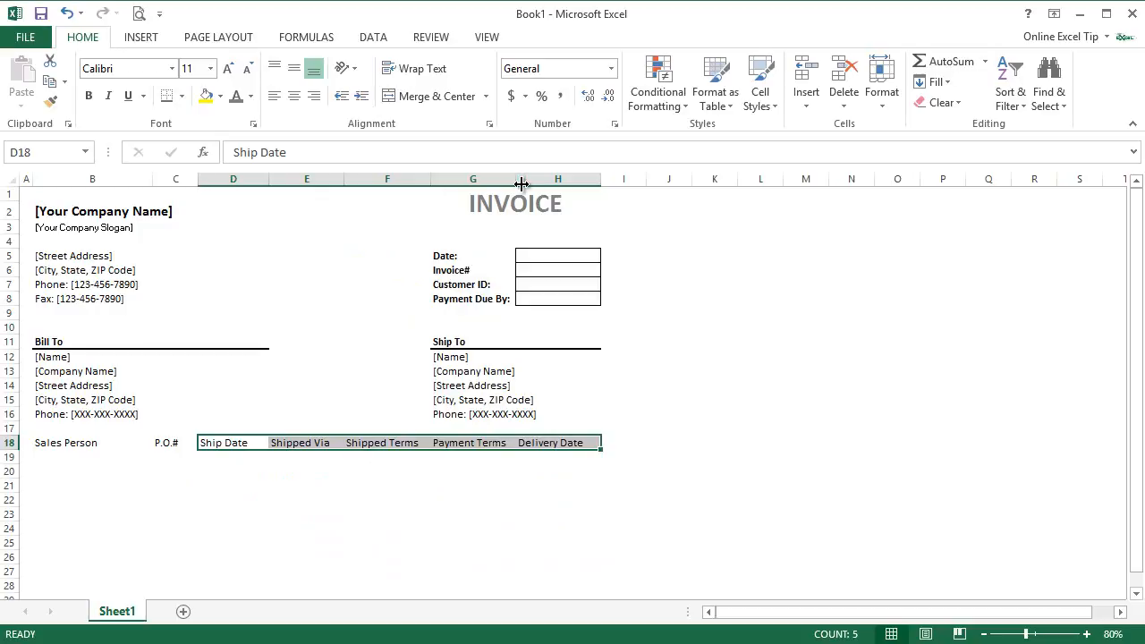
pyautogui.moveTo(515, 182); pyautogui.dragTo(542, 183)
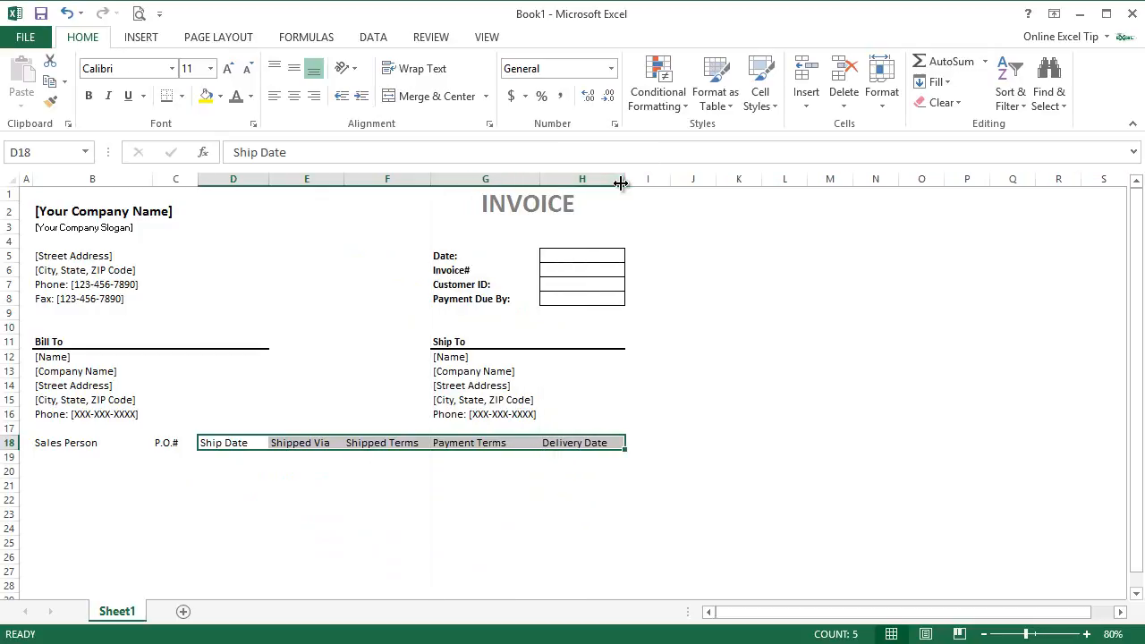
pyautogui.click(254, 442)
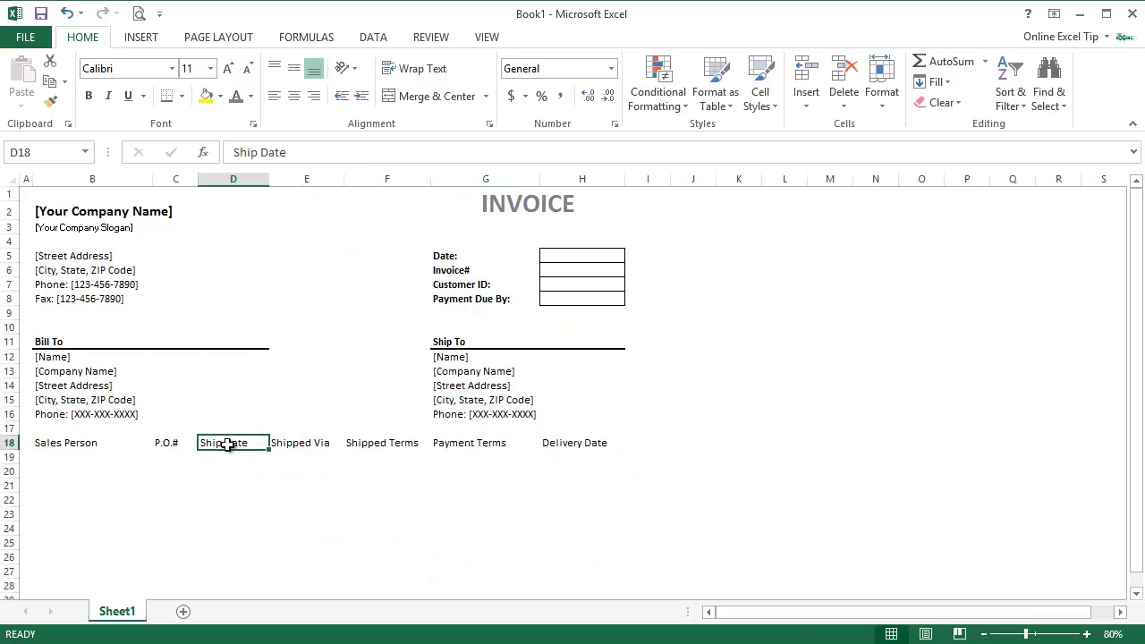
# Format the header row B18:H18 with bold white text on a dark blue fill.
pyautogui.moveTo(85, 443); pyautogui.dragTo(577, 443)
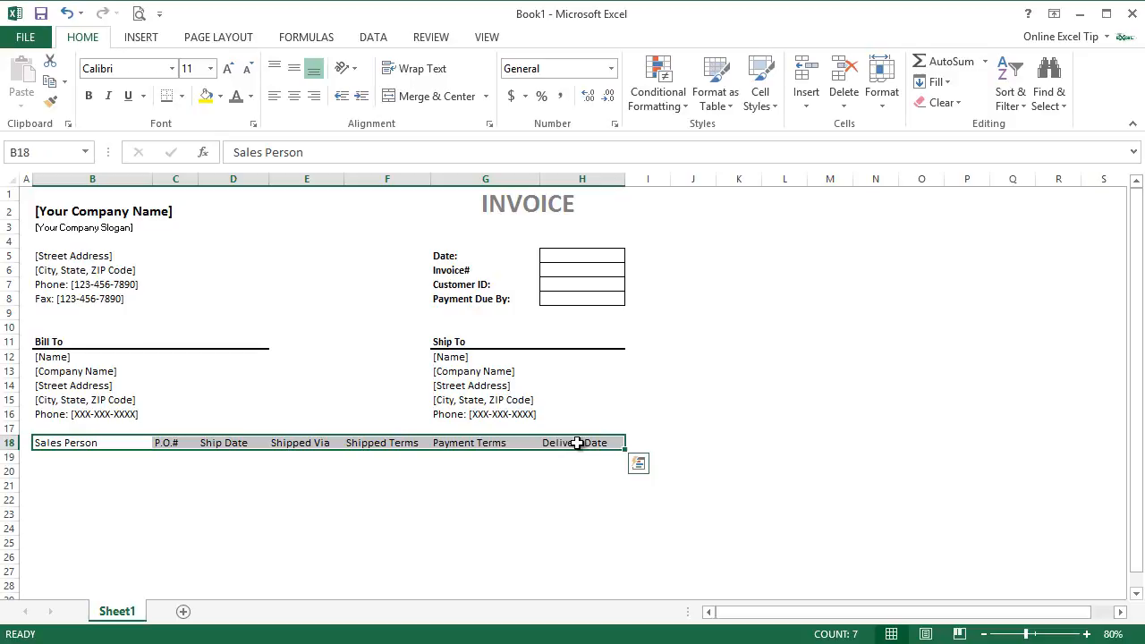
pyautogui.click(93, 94)
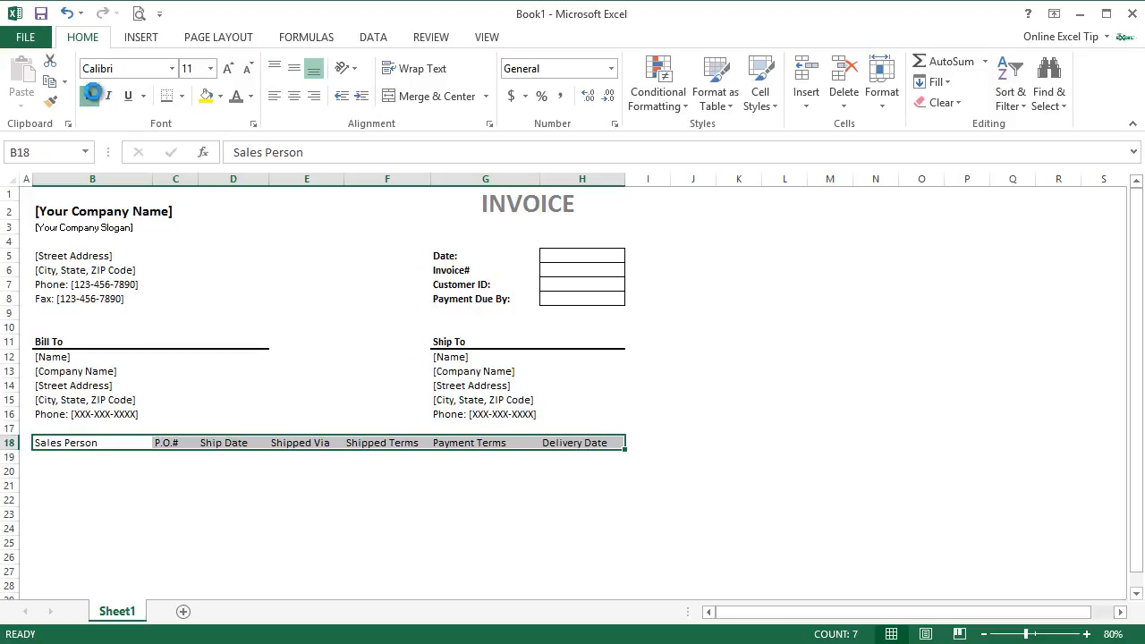
pyautogui.click(221, 96)
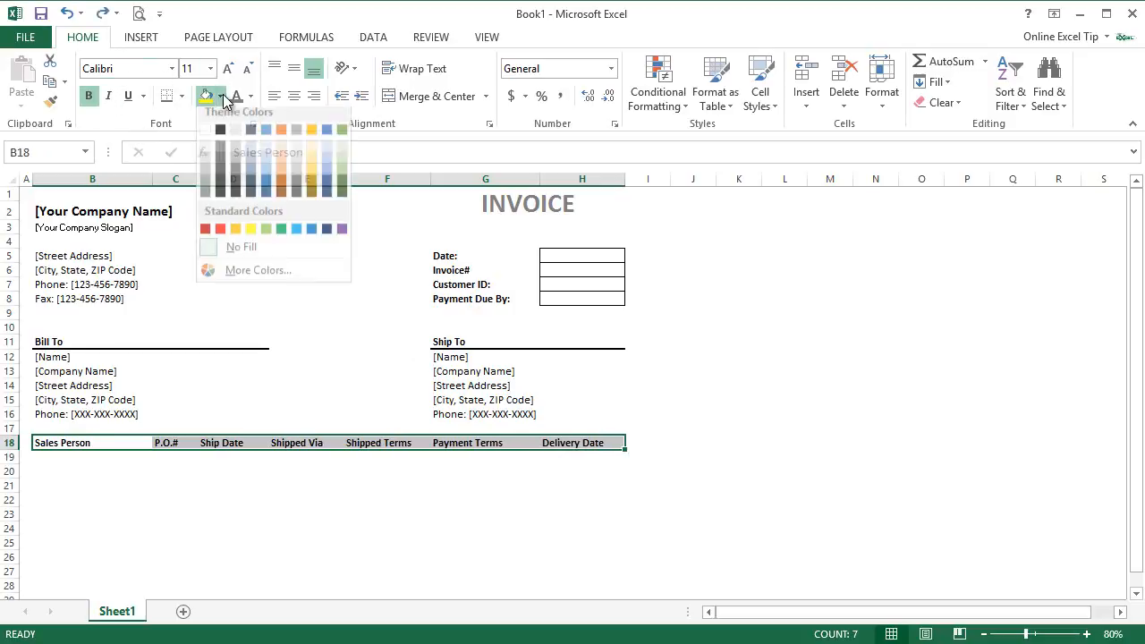
pyautogui.click(267, 197)
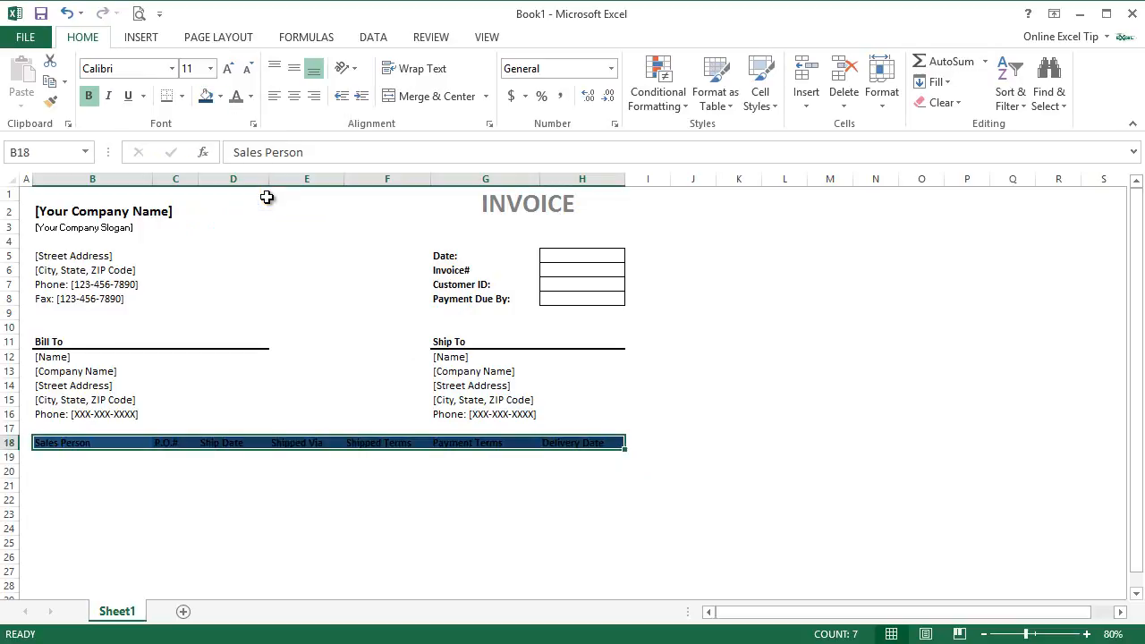
pyautogui.click(251, 96)
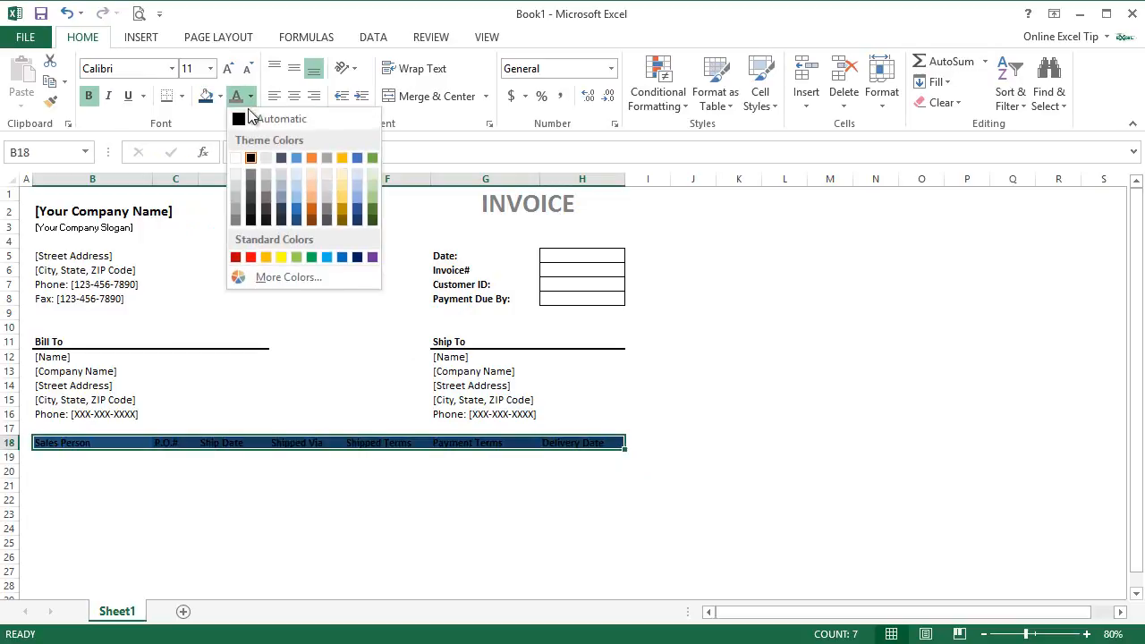
pyautogui.click(238, 159)
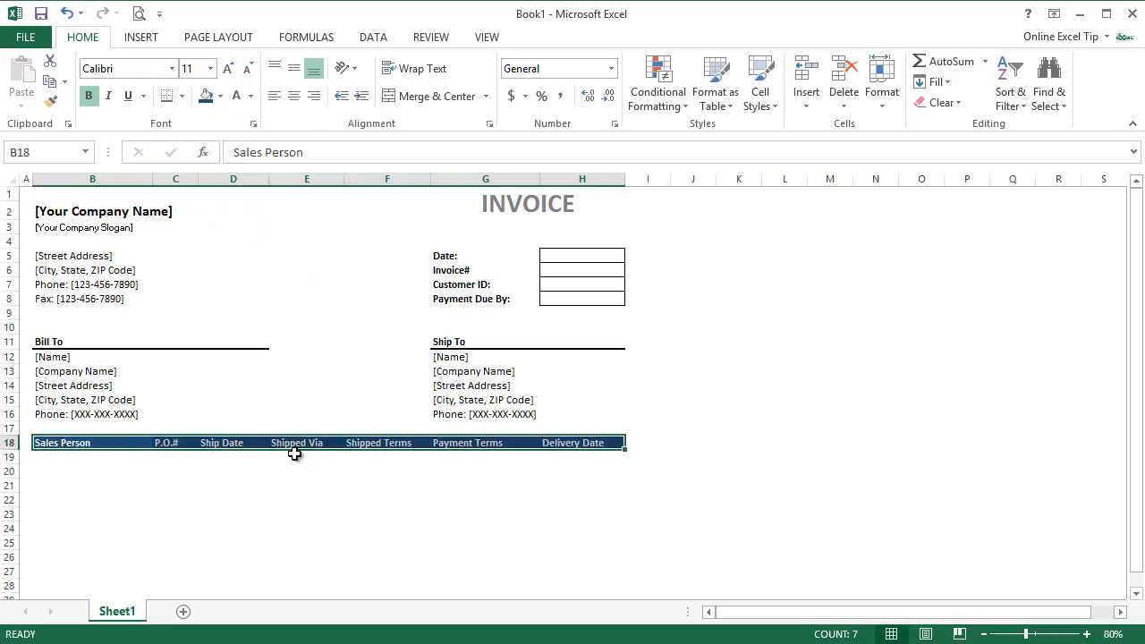
# Apply all borders to B18:H19 and center the contents of those cells horizontally.
pyautogui.keyDown('shift'); pyautogui.click(587, 457); pyautogui.keyUp('shift')
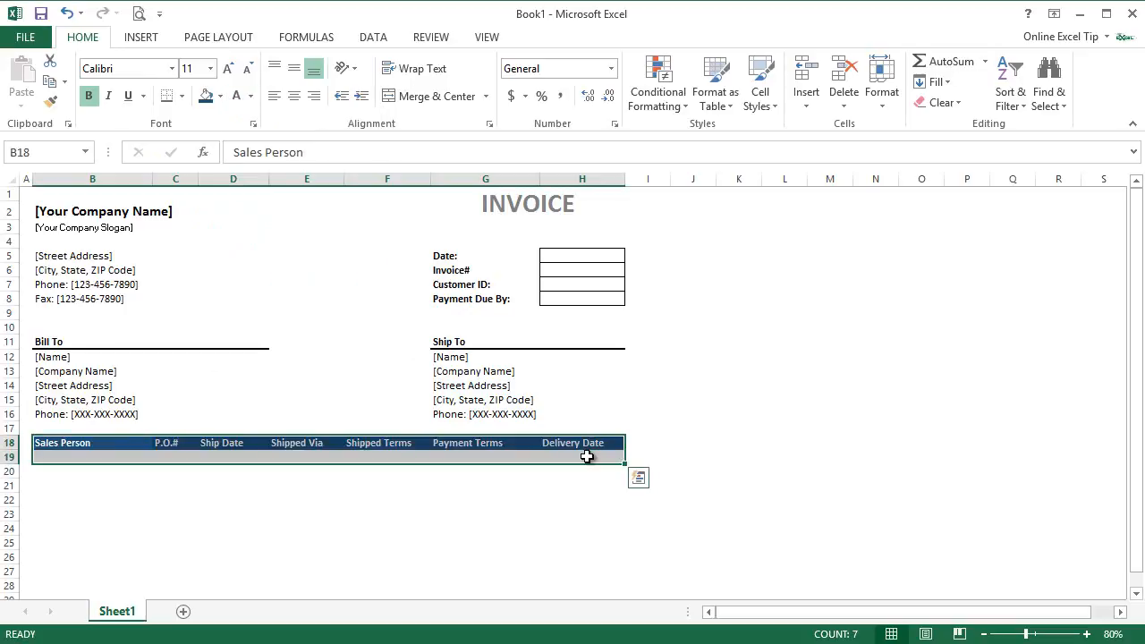
pyautogui.click(182, 97)
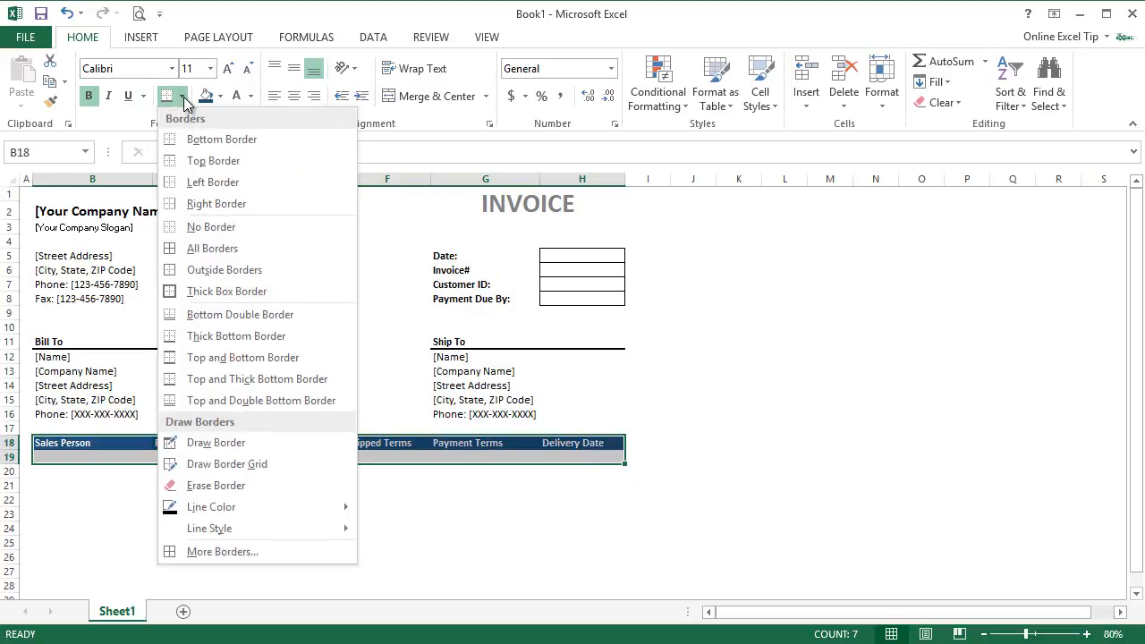
pyautogui.click(228, 250)
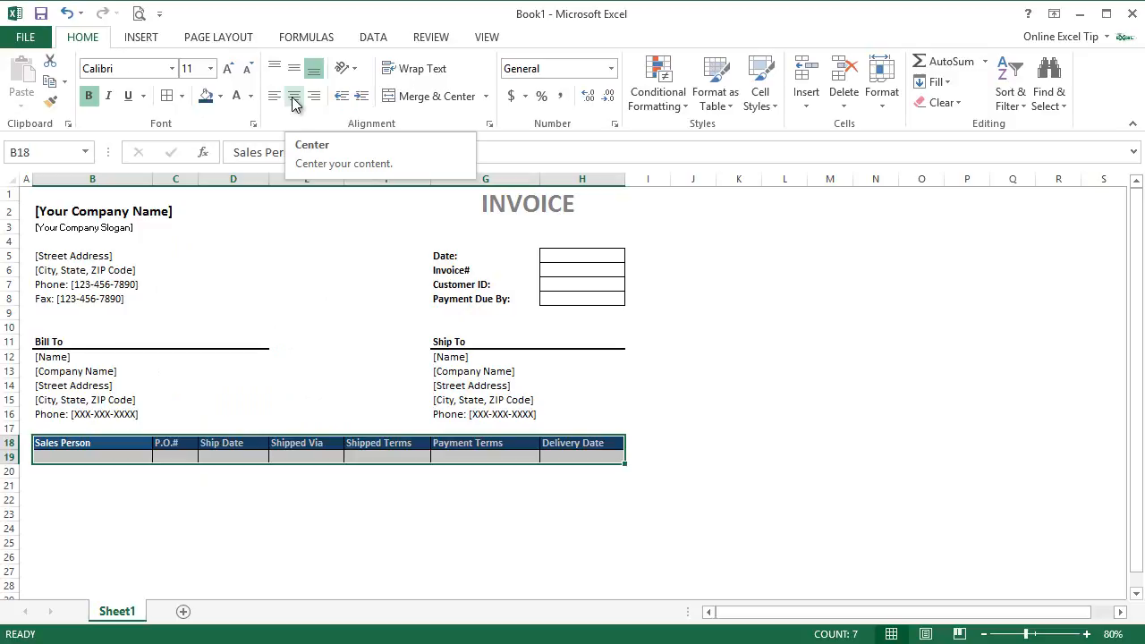
pyautogui.click(295, 99)
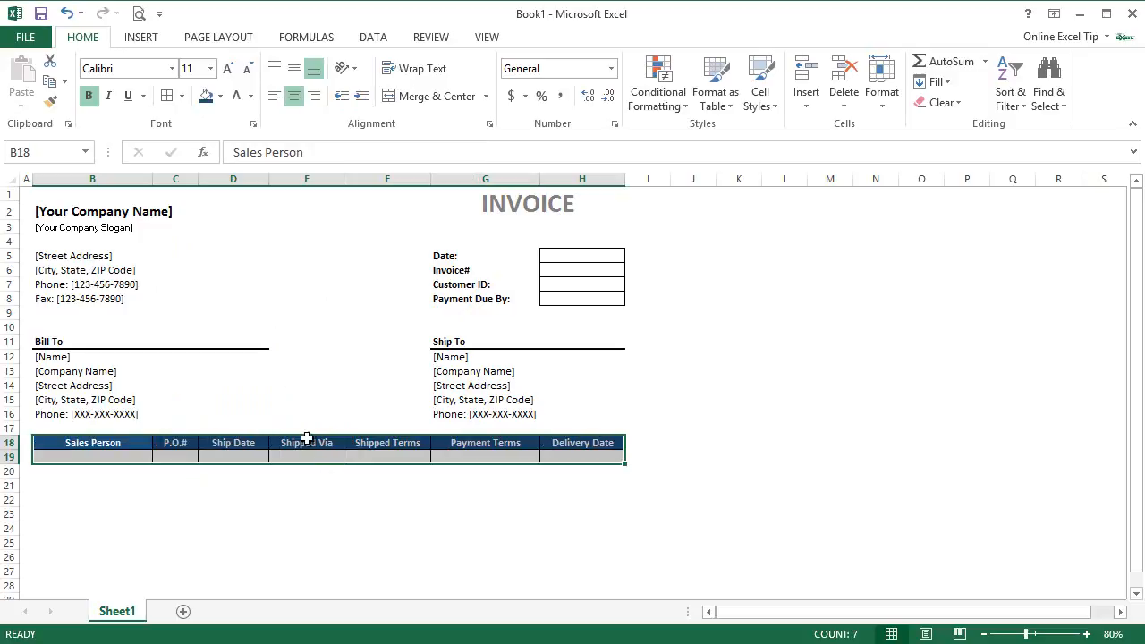
pyautogui.click(128, 484)
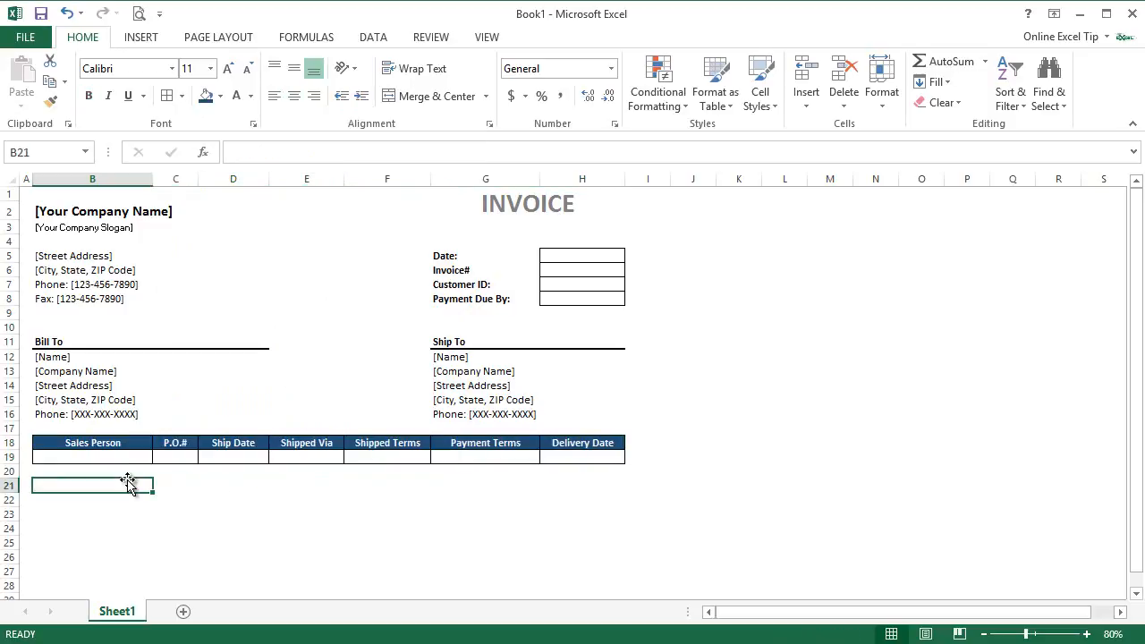